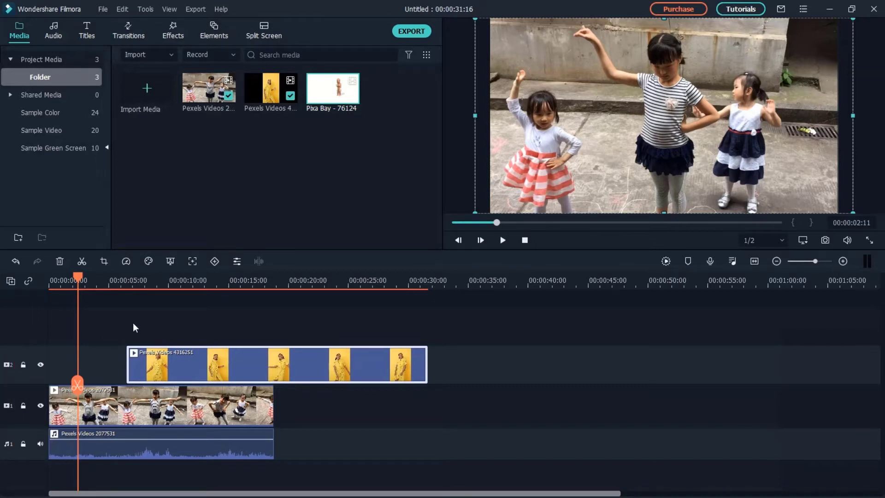
Step: Place the Pixa Bay - 76124 clip on a new video track above Pexels Videos 4316251, aligned with that clip's start
left_click_drag(352, 95, 129, 320)
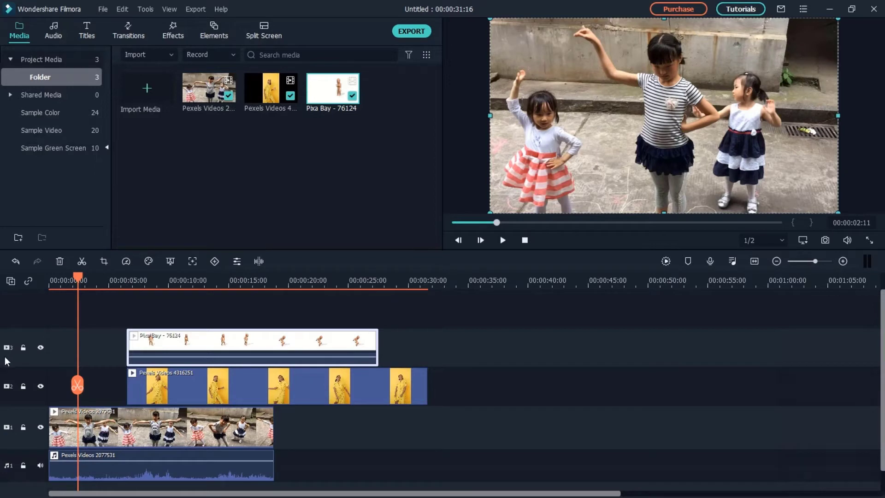
left_click(10, 283)
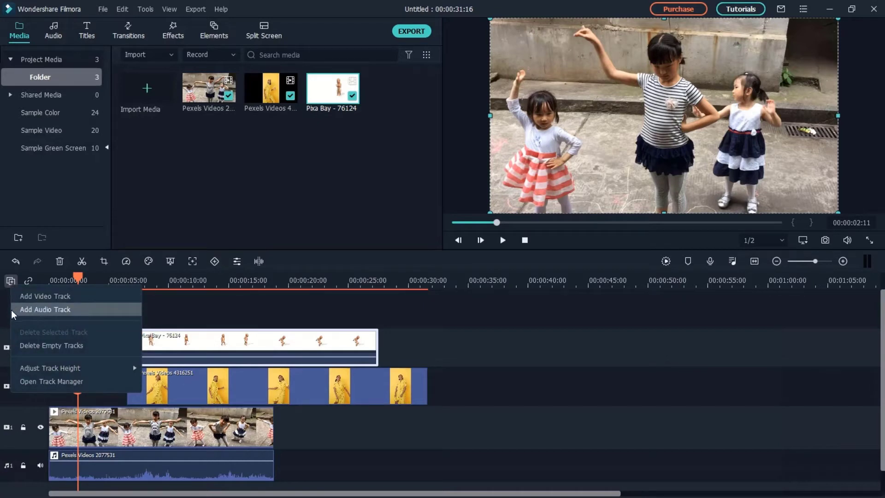
left_click(12, 310)
left_click(11, 282)
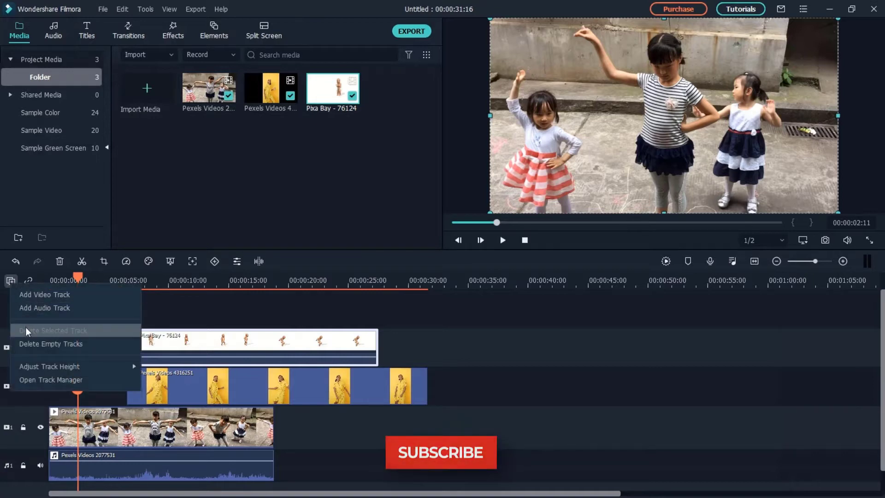
Step: Set the height of all timeline tracks to Small
left_click(11, 282)
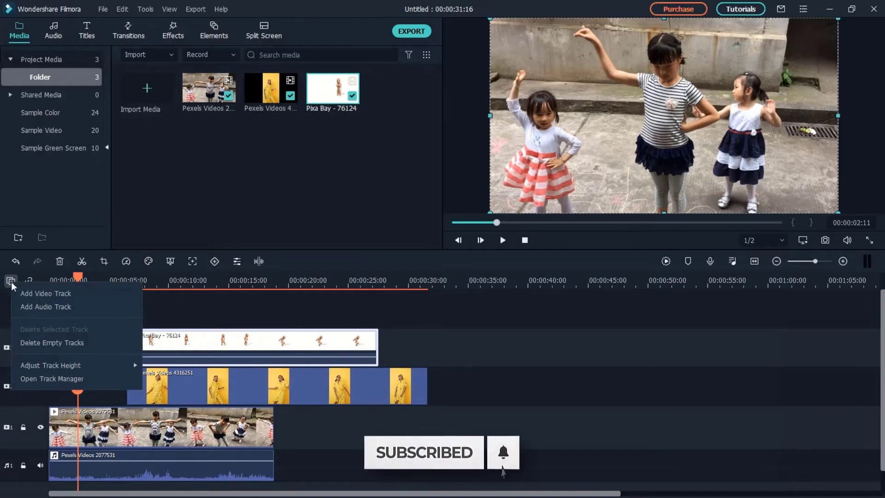
mouse_move(31, 364)
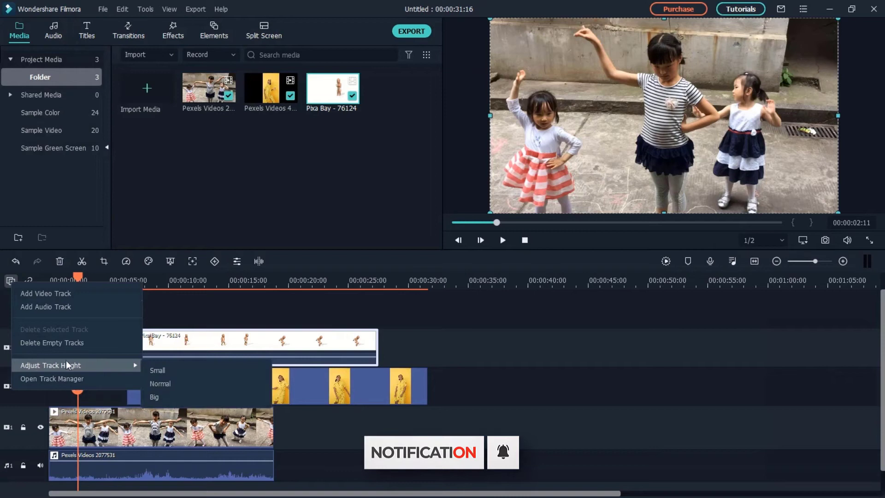
left_click(152, 369)
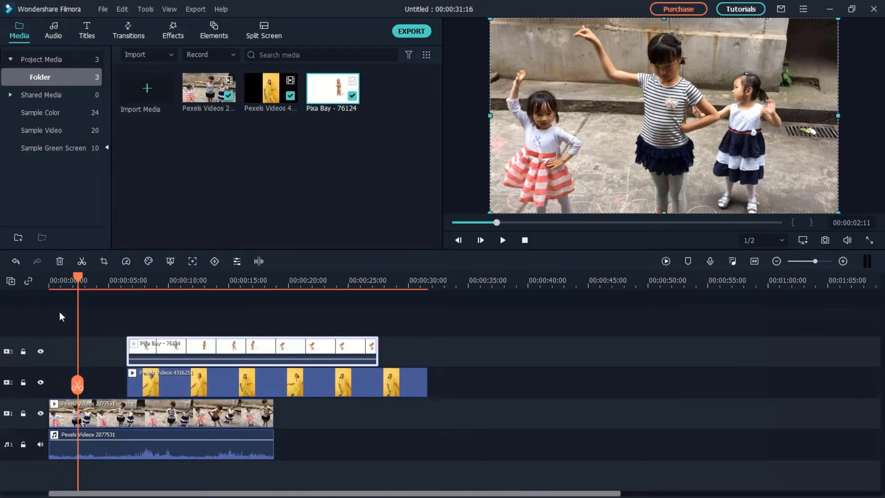
Step: Change the height of all timeline tracks to Normal
left_click(14, 281)
mouse_move(87, 363)
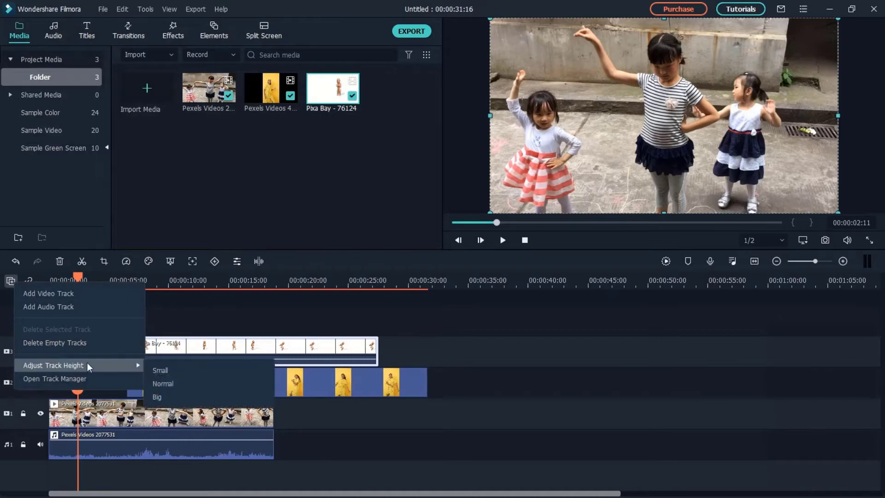
left_click(162, 383)
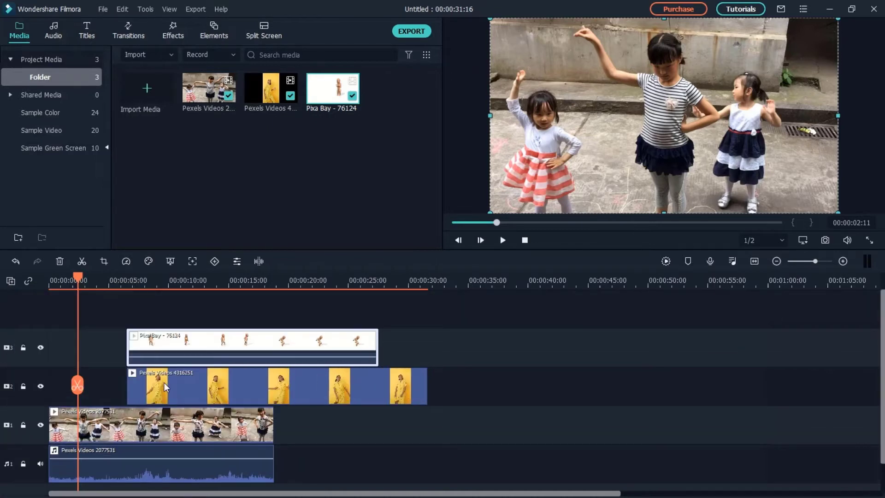
Step: Change the height of all timeline tracks to Big
left_click(15, 279)
mouse_move(85, 362)
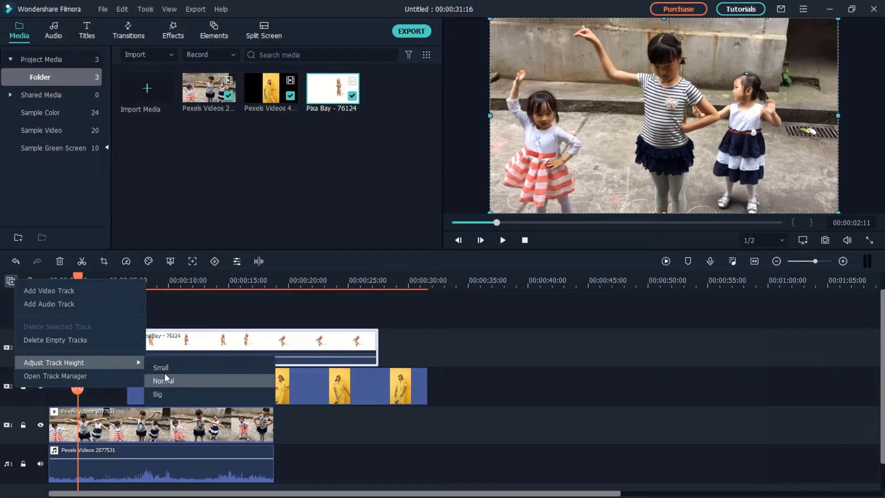
left_click(183, 393)
Step: Switch the height of all timeline tracks back to Small
left_click(10, 280)
mouse_move(70, 364)
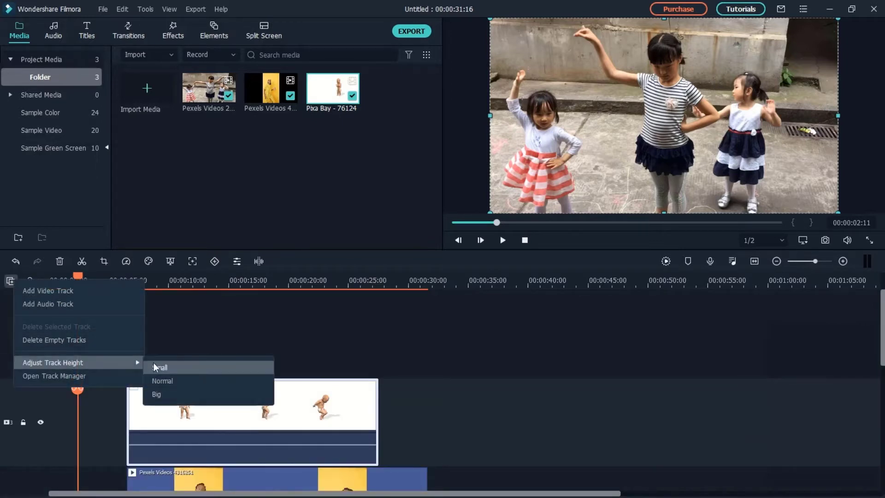
left_click(157, 364)
Step: Manually enlarge the height of video track 3 and shrink it back to the Small size
left_click_drag(28, 334, 32, 323)
mouse_move(36, 367)
left_mouse_down()
mouse_move(35, 339)
mouse_move(35, 365)
left_mouse_up()
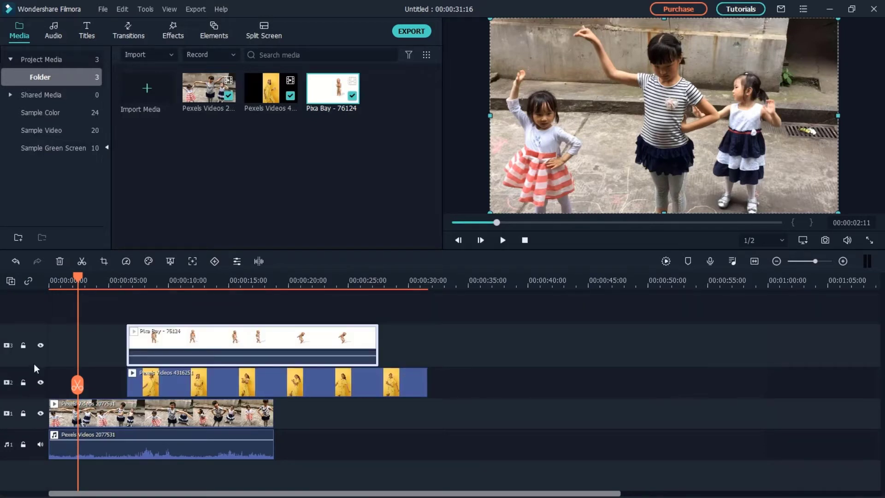
left_click_drag(37, 329, 39, 343)
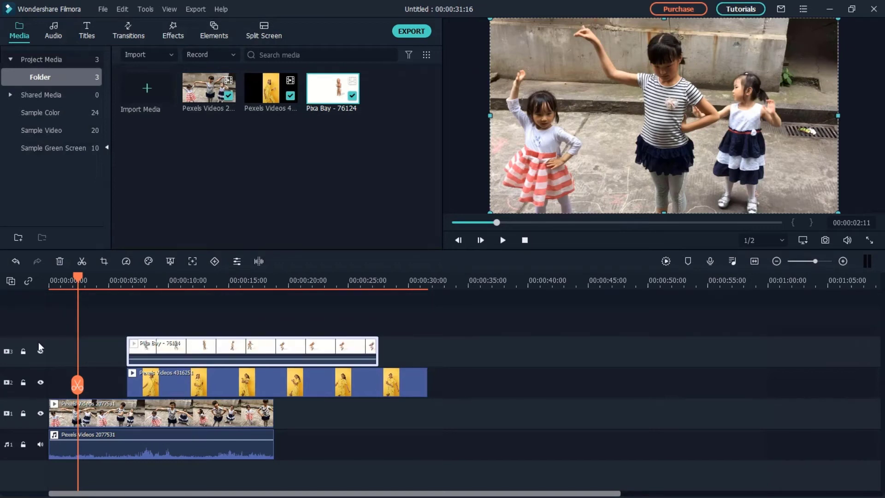
Step: Set the Track Manager to add 2 video tracks, review the video and audio placement options, and cancel
left_click(11, 282)
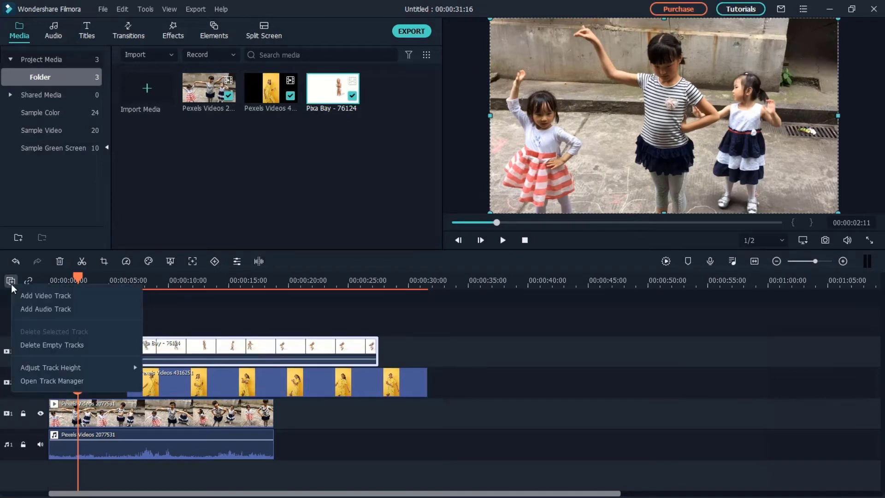
left_click(35, 382)
left_click(405, 182)
left_click(450, 206)
left_click(450, 206)
left_click(450, 278)
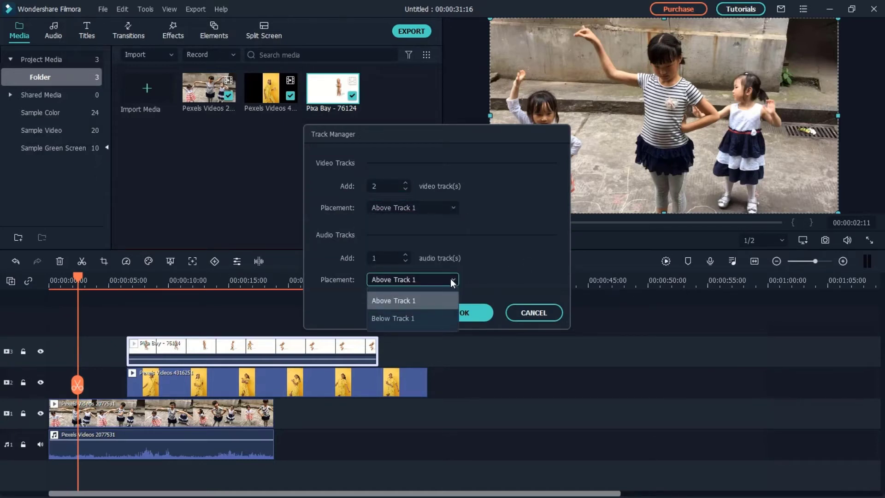
left_click(478, 270)
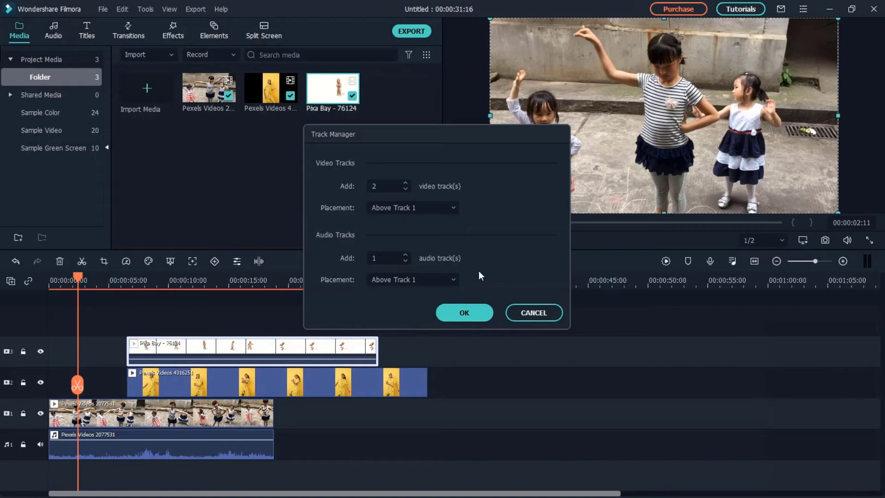
left_click(521, 314)
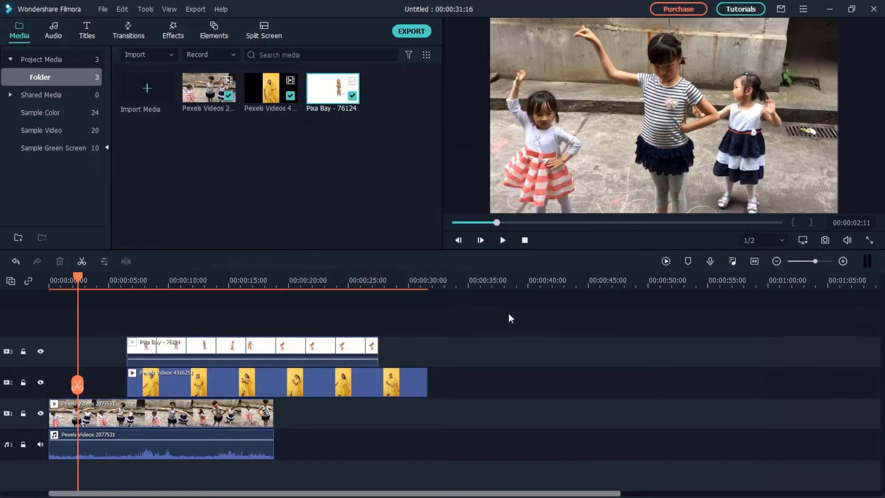
Step: Delete video track 3 together with the Pixa Bay - 76124 clip on it
right_click(30, 308)
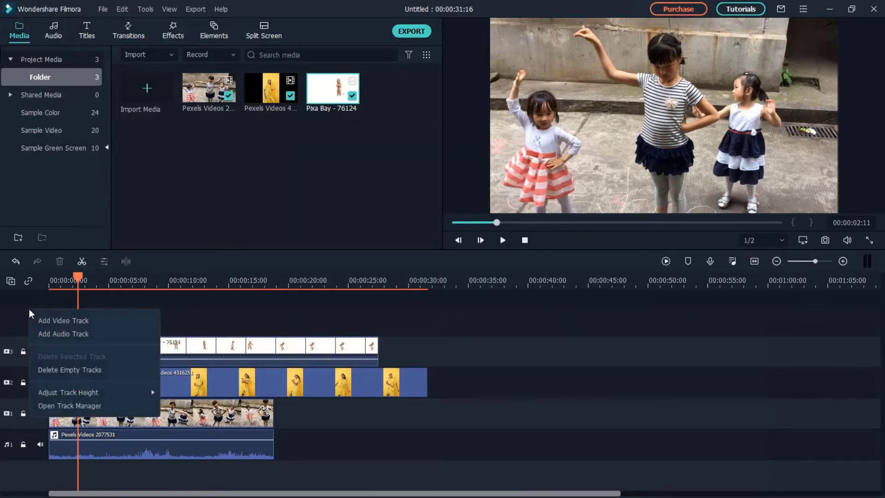
left_click(54, 370)
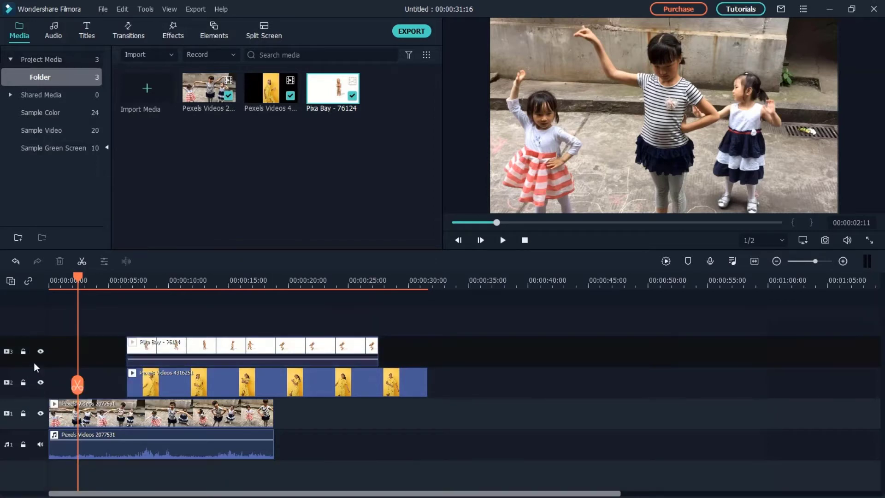
right_click(34, 362)
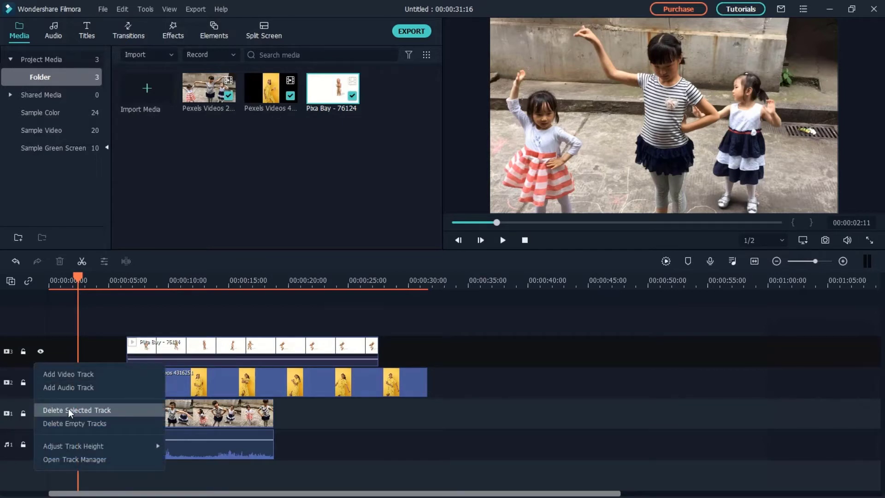
left_click(69, 409)
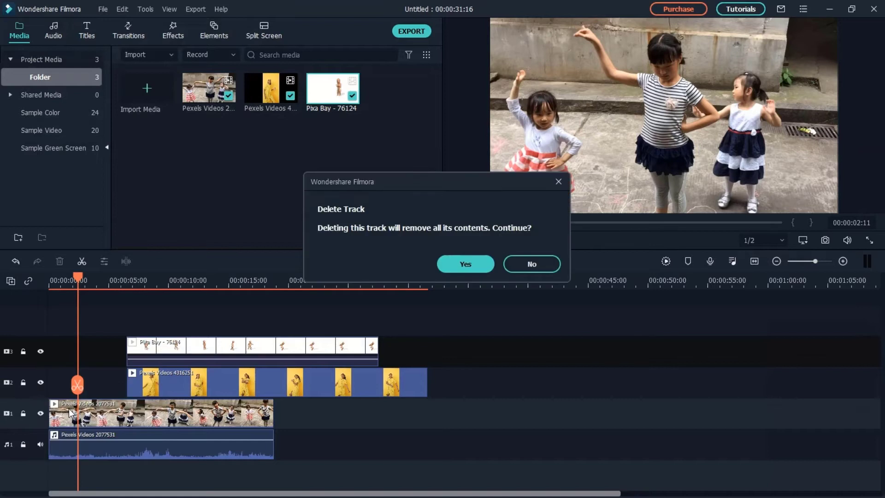
left_click(455, 267)
Step: With the playhead at 00:00:11:23, hide and show video track 2, and mute and unmute audio track 1
left_click_drag(78, 278, 192, 305)
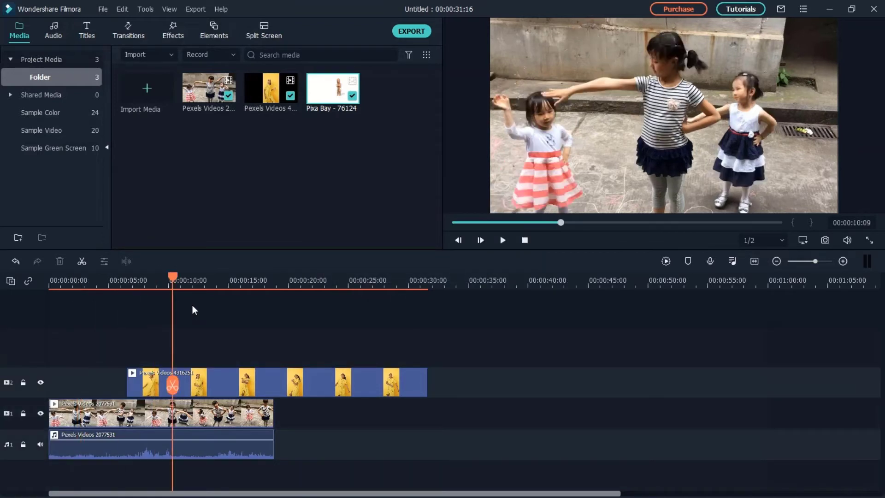
left_click(40, 382)
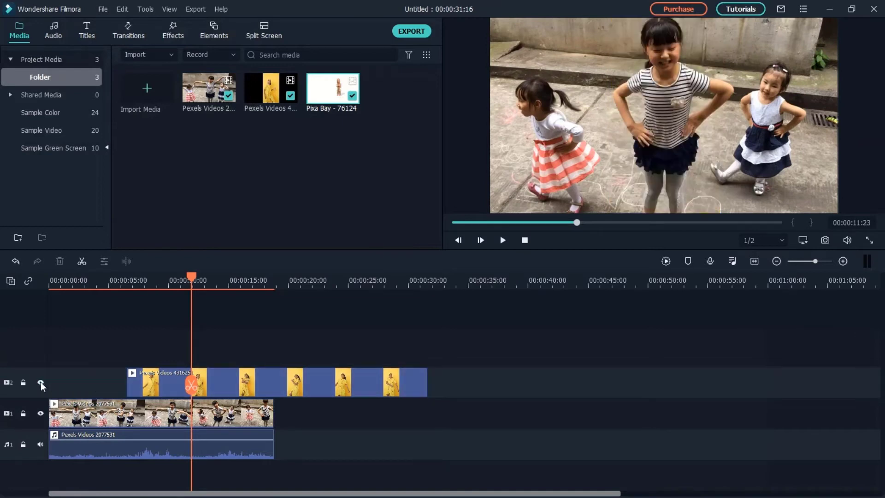
left_click(41, 381)
left_click(40, 382)
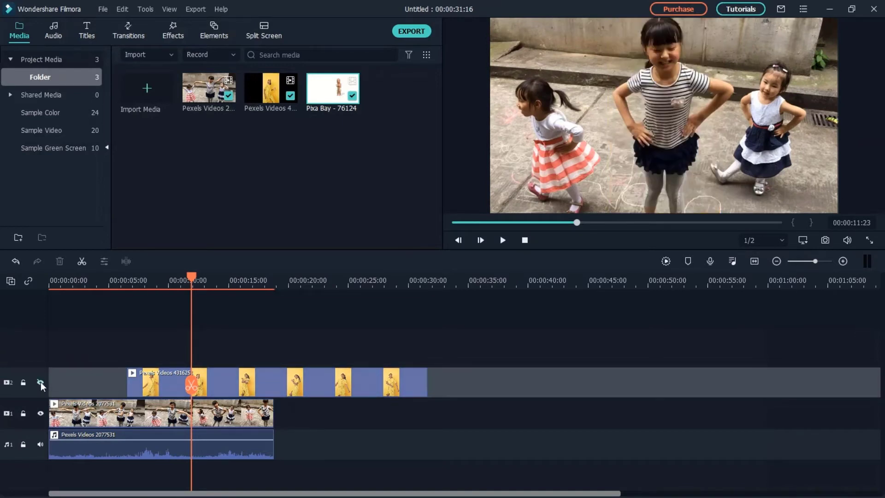
left_click(41, 382)
left_click(41, 445)
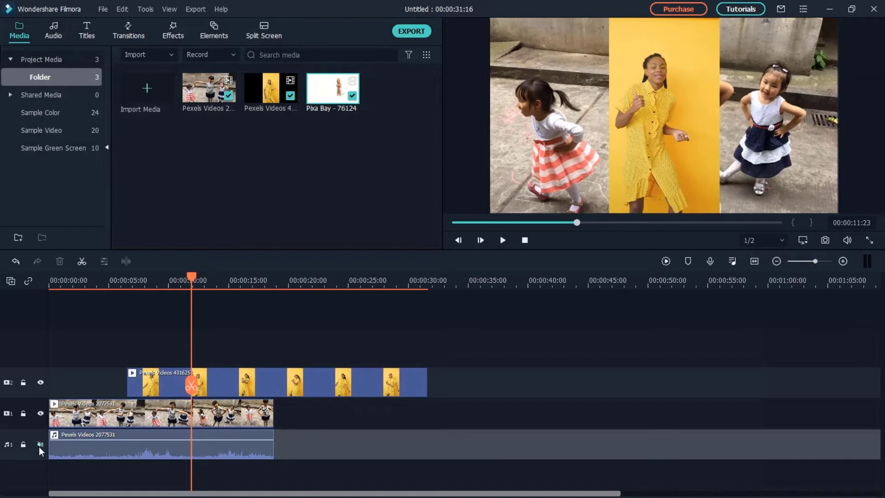
left_click(39, 445)
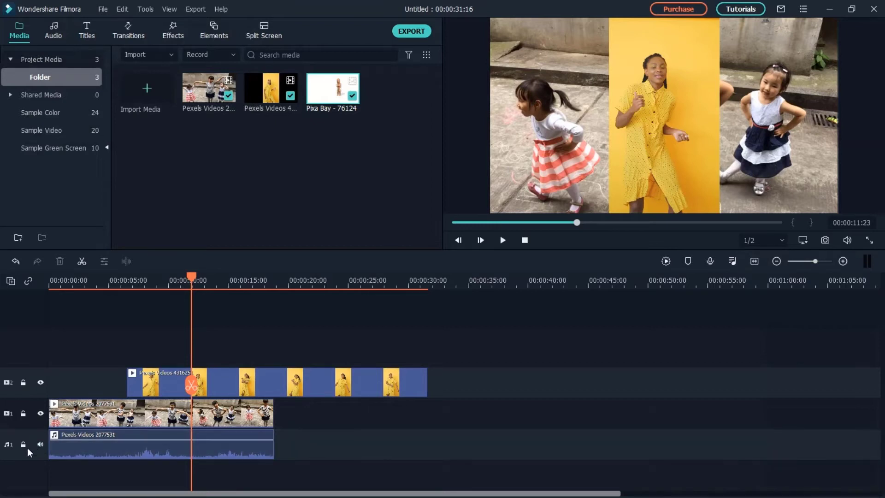
Step: Lock audio track 1 and video track 1
left_click(23, 445)
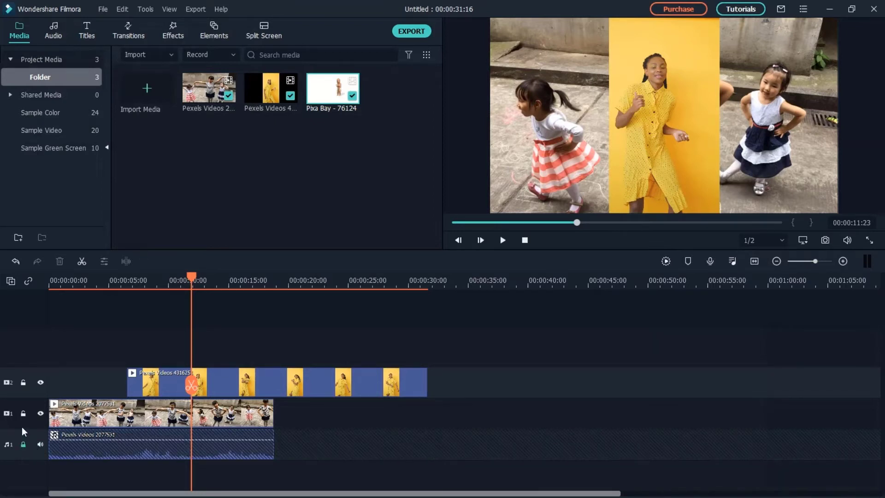
left_click(24, 414)
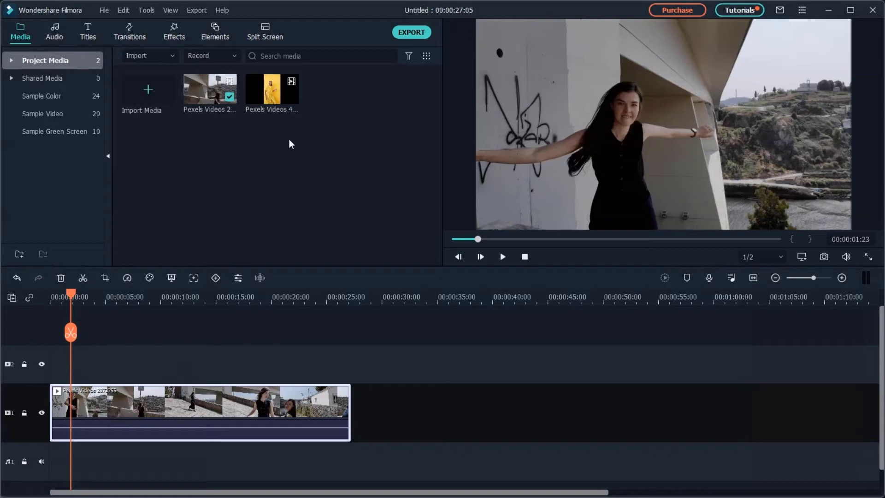
Step: Try placing the yellow-dress clip on video track 1 over the existing clip, and undo the placement
left_click_drag(290, 97, 152, 396)
key("ctrl+z")
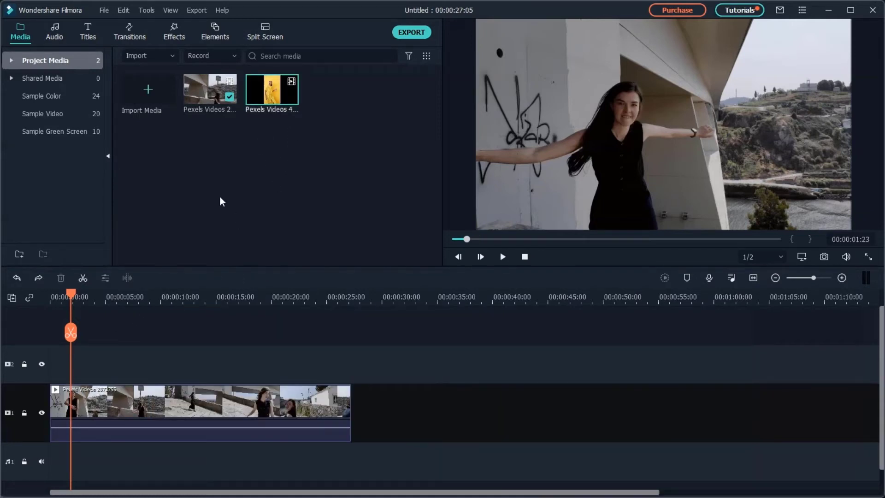
Step: Insert the yellow-dress clip into video track 1 at 00:00:08:22, splitting the existing clip, and undo the insertion
right_click(279, 96)
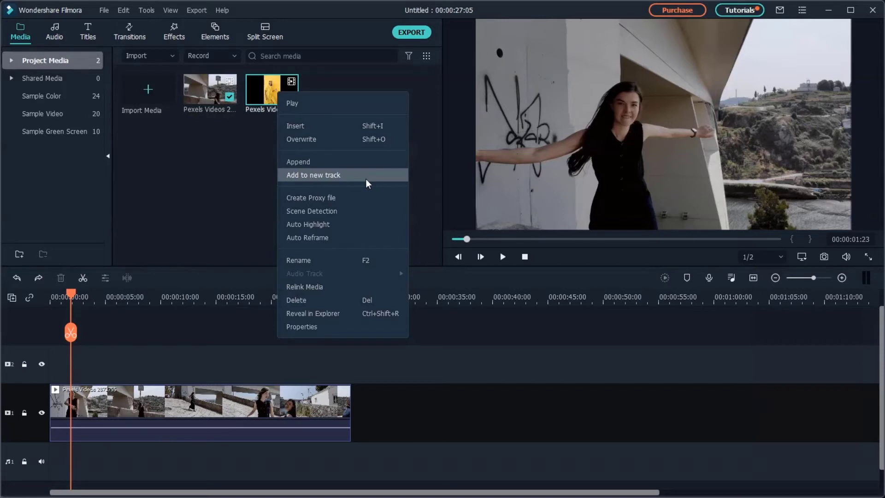
left_click(244, 183)
left_click_drag(70, 332, 146, 332)
right_click(256, 84)
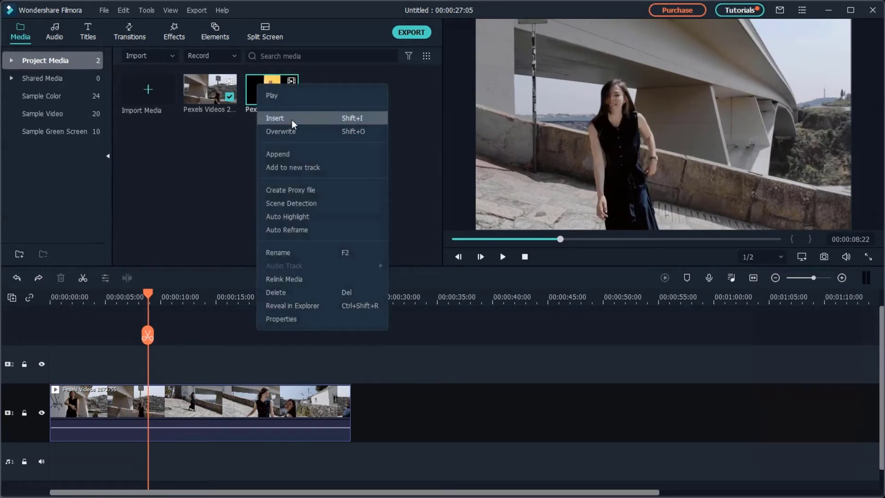
left_click(292, 119)
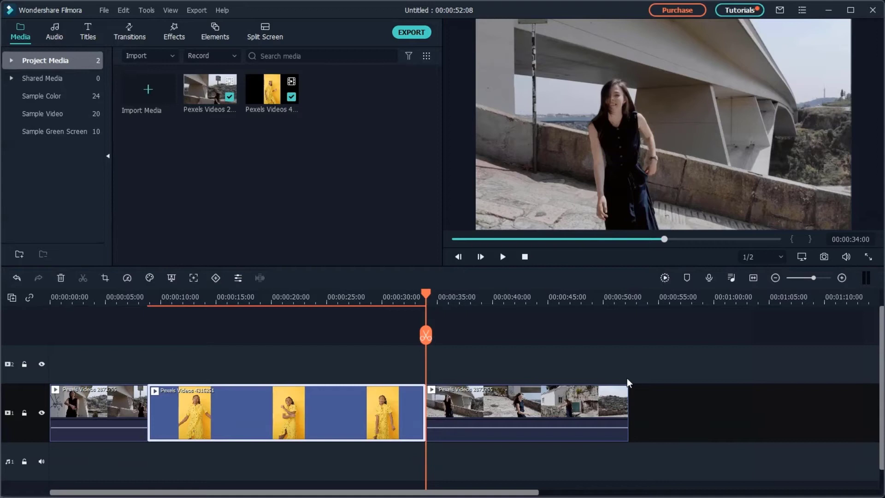
key("ctrl+z")
Step: Overwrite video track 1 with the yellow-dress clip from 00:00:08:22, and undo the overwrite
right_click(278, 89)
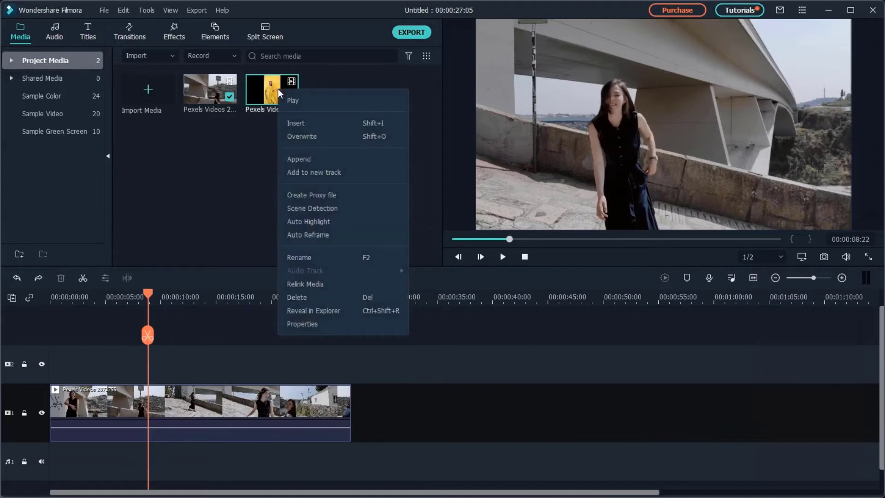
left_click(302, 136)
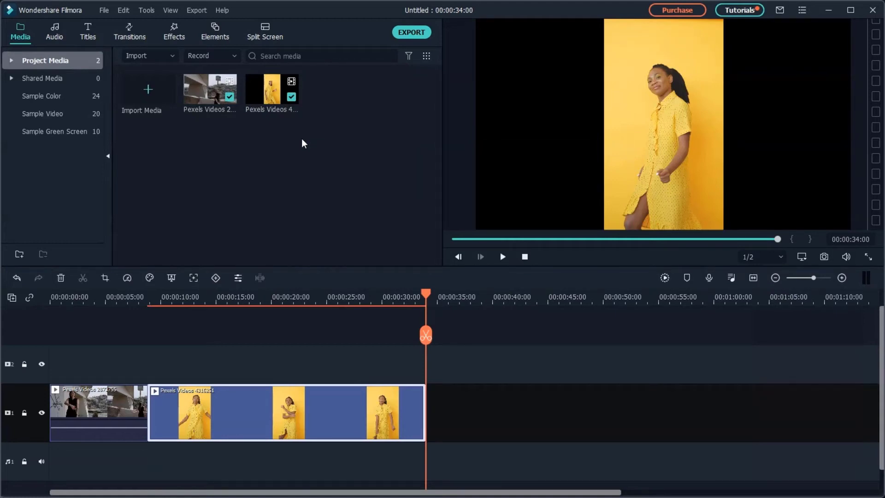
key("ctrl+z")
Step: Append the yellow-dress clip after the existing clip on video track 1
right_click(276, 95)
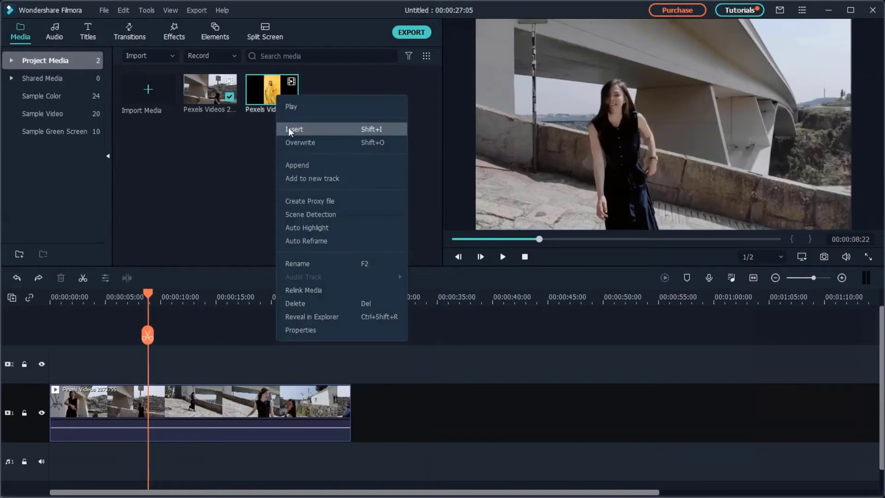
left_click(295, 165)
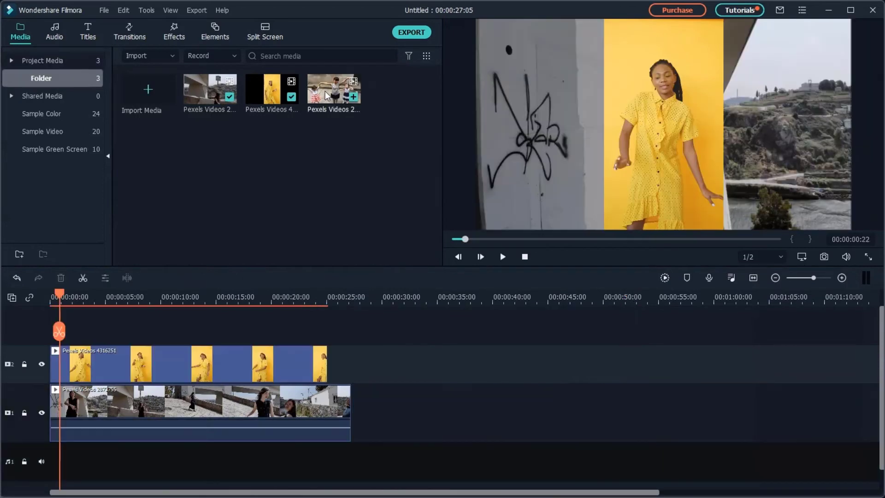
Step: Add the dancing-children clip to a new video track at 00:00:00:22
right_click(325, 88)
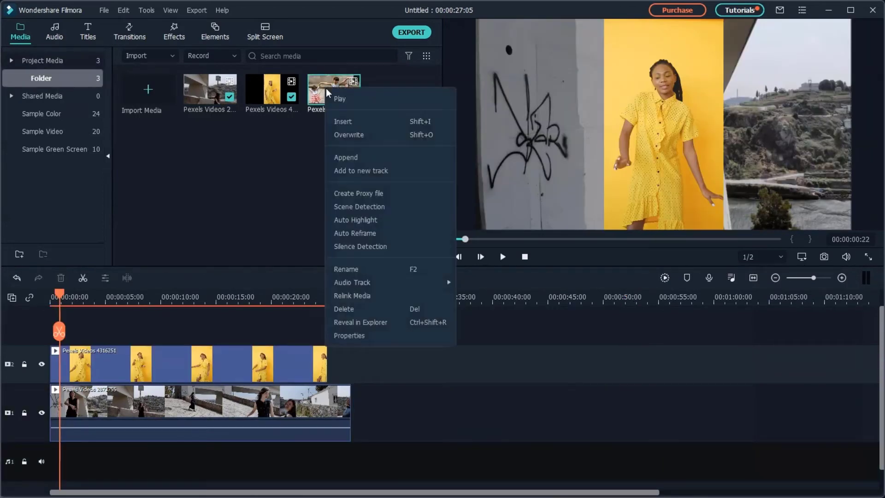
left_click(346, 170)
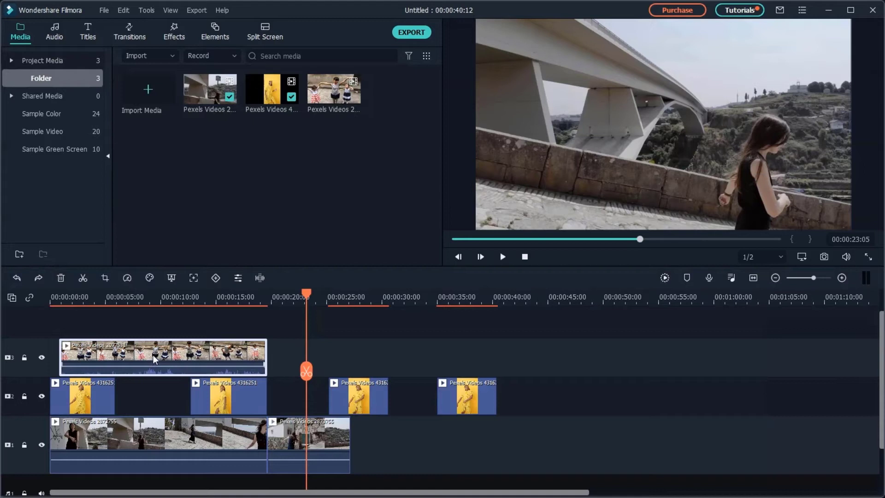
Step: Delete the dancing-children clip from video track 3 and the first yellow-dress clip from video track 2
right_click(153, 355)
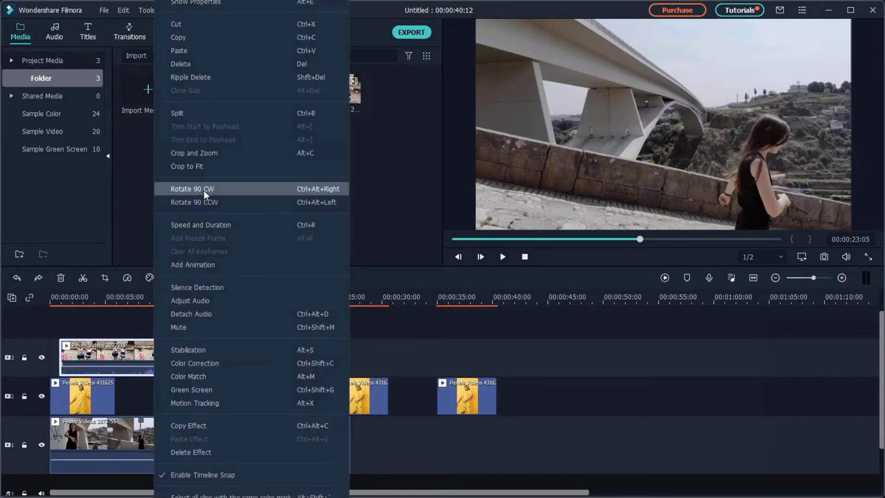
left_click(235, 61)
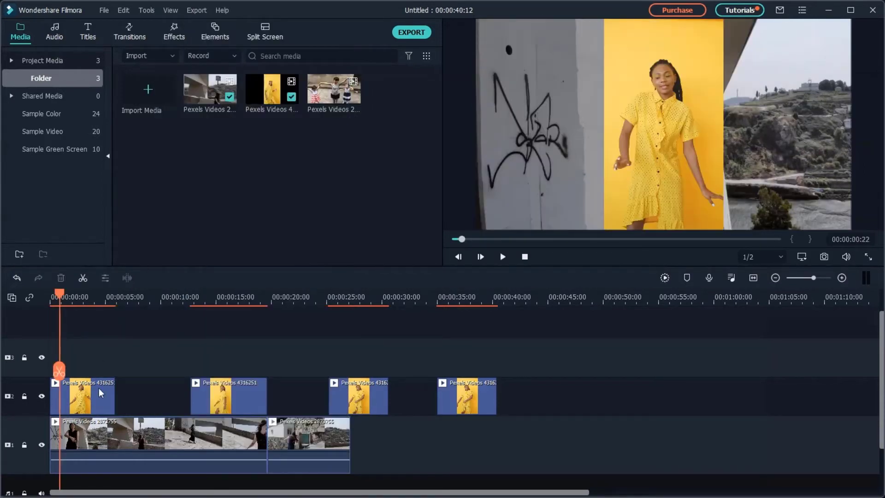
left_click(101, 402)
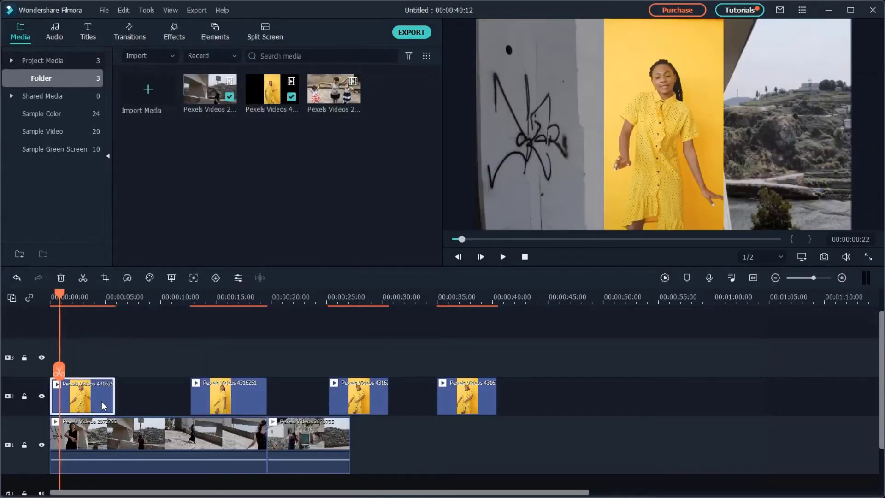
left_click(61, 278)
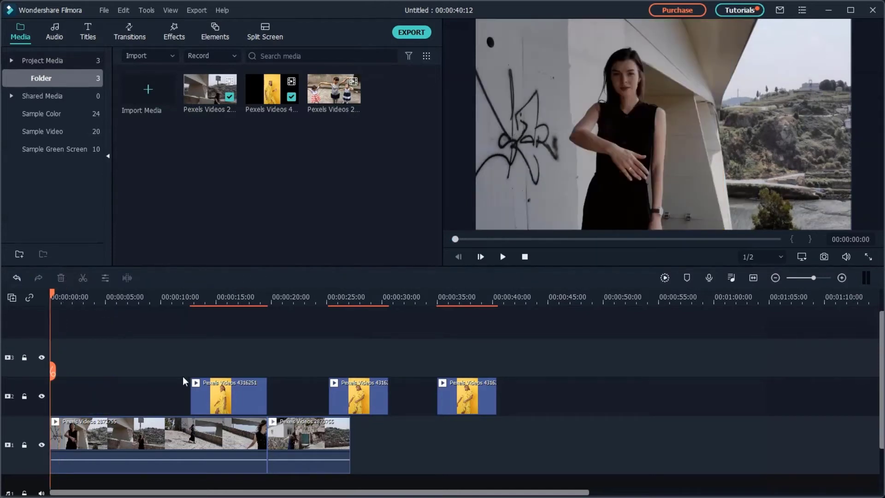
Step: Delete the three remaining yellow-dress clips from video track 2 together
left_click(248, 392)
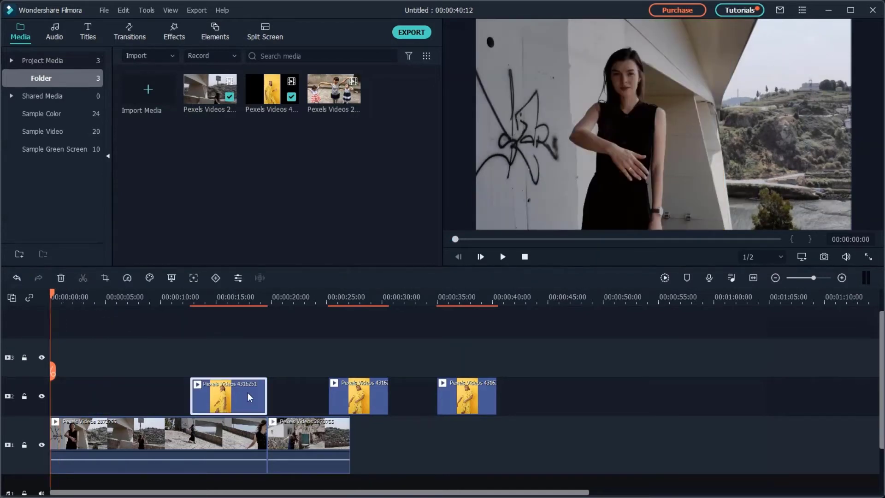
left_click(351, 393, "ctrl")
left_click(460, 399, "ctrl")
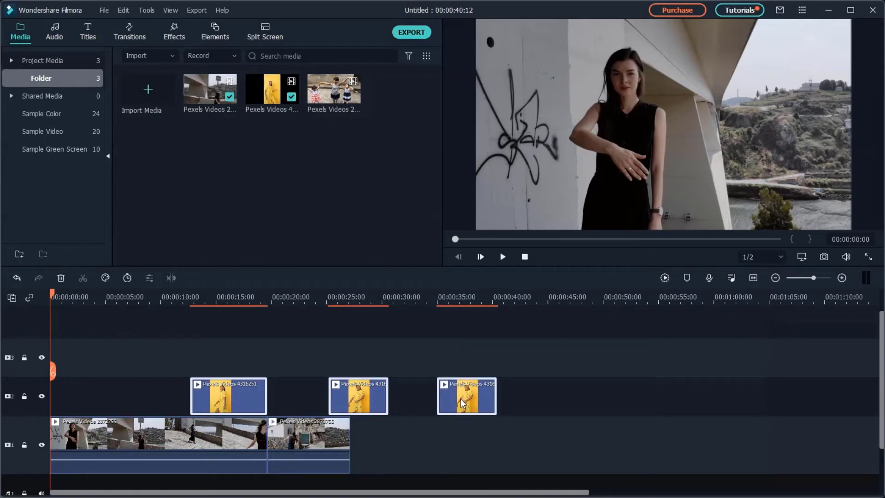
key("Delete")
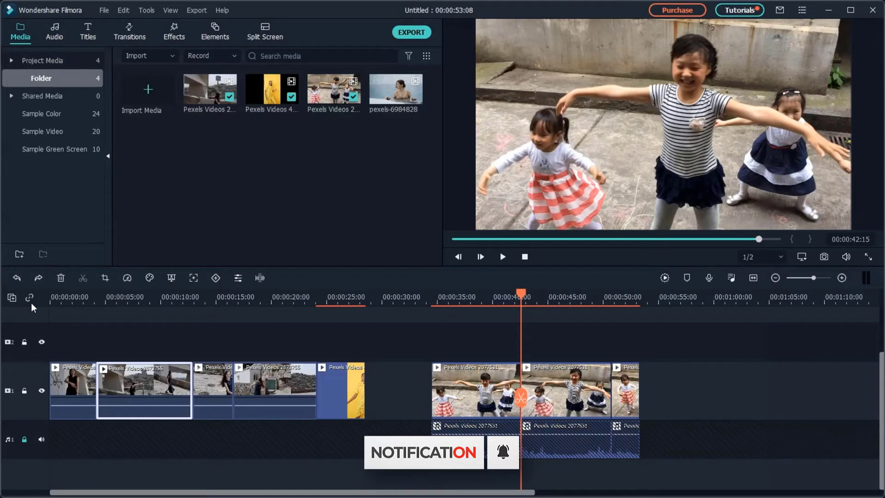
Step: Try deleting the second black-dress clip on video track 1 while the audio track is locked, and undo the deletion
right_click(123, 375)
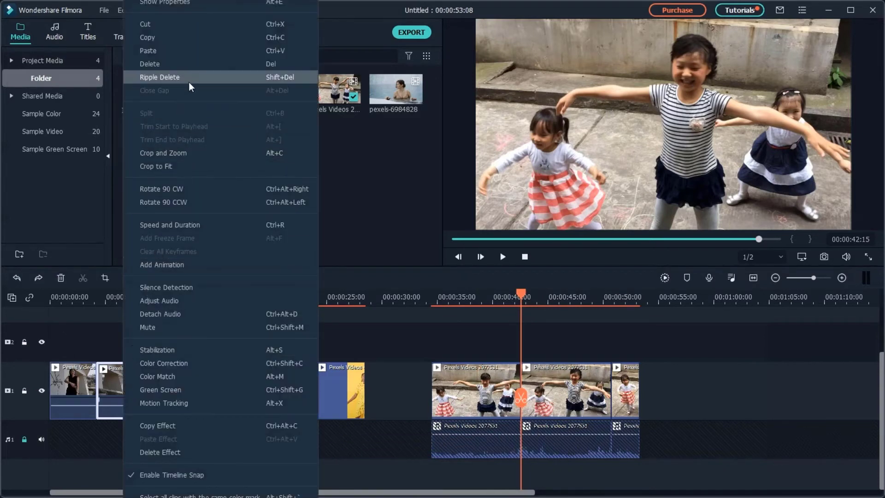
left_click(349, 167)
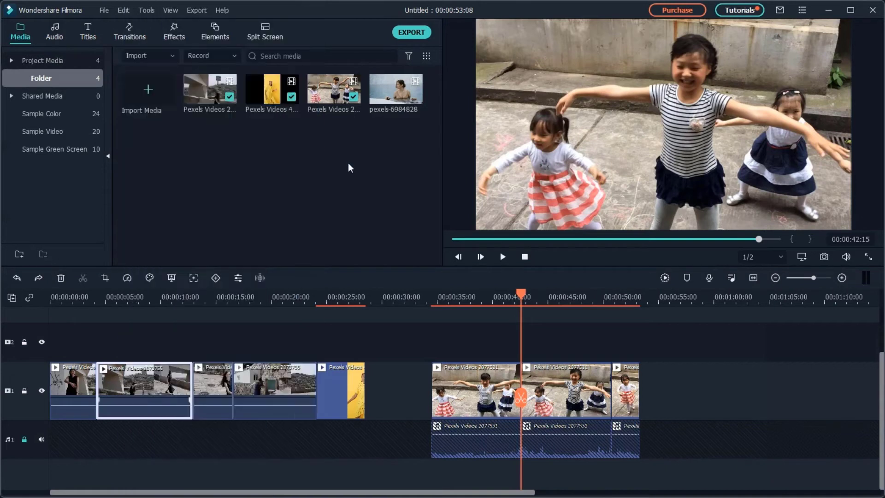
left_click(61, 278)
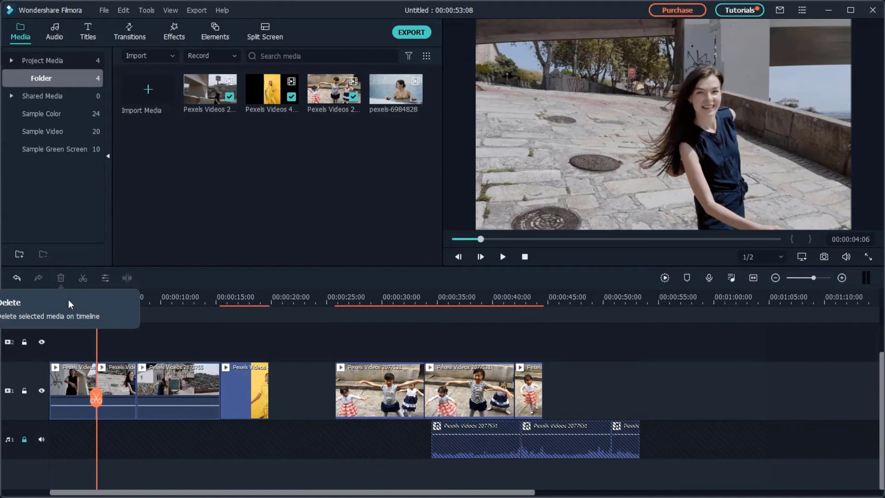
key("ctrl+z")
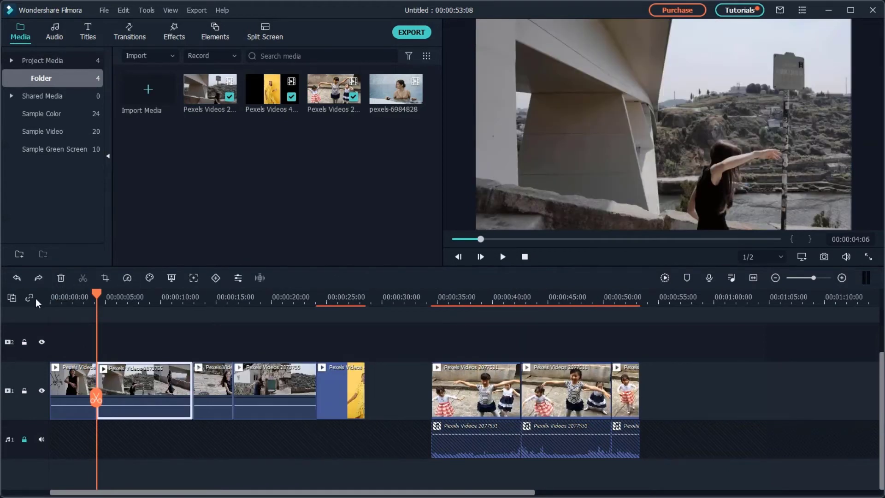
Step: Try moving the yellow-dress clip ahead of the last black-dress clip on video track 1, and undo the move
left_click(34, 301)
left_click_drag(334, 386, 243, 387)
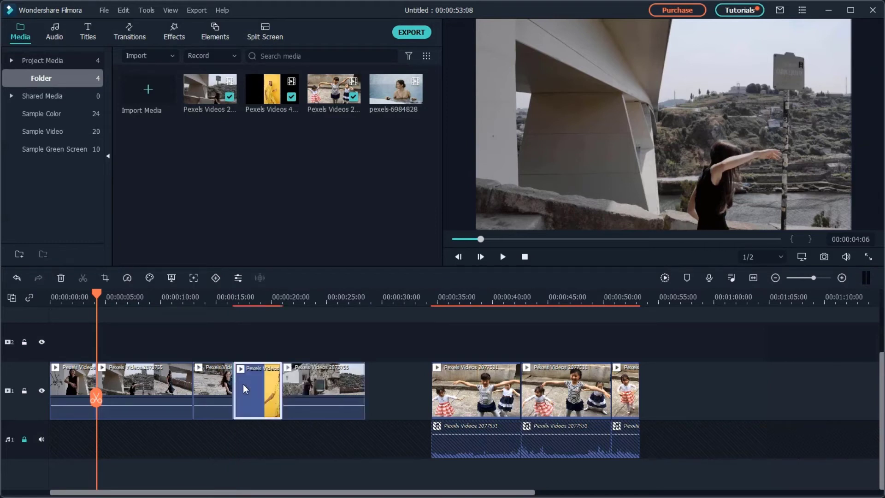
key("ctrl+z")
Step: Place the yellow-dress clip inside the last black-dress clip and move the trailing black-dress piece earlier, over the yellow-dress clip's end
left_click_drag(332, 379, 297, 385)
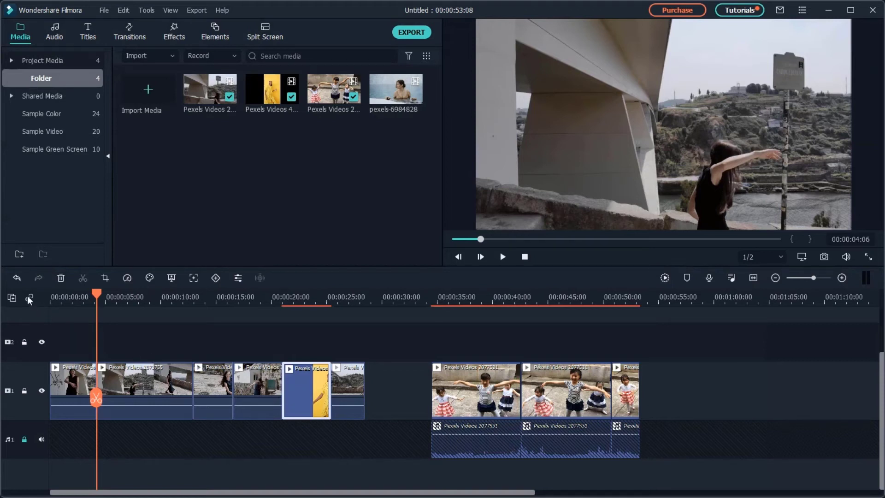
left_click_drag(353, 382, 330, 381)
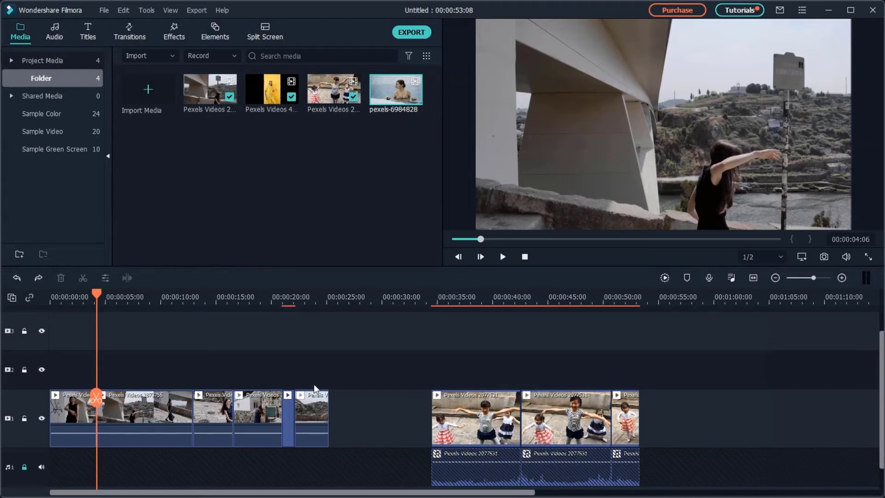
Step: Insert the pexels-6984828 pool clip among the black-dress clips on video track 1, following the second one
left_click_drag(385, 106, 192, 408)
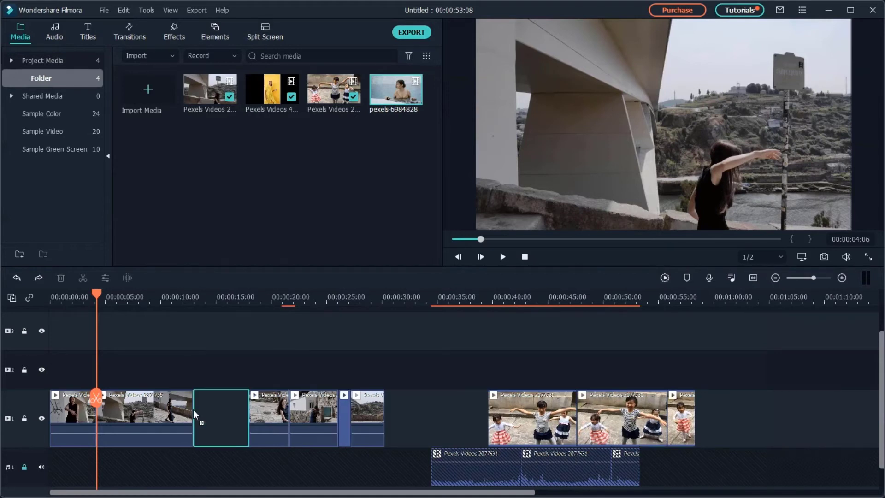
mouse_move(193, 409)
left_mouse_down()
mouse_move(173, 411)
mouse_move(327, 408)
mouse_move(192, 414)
mouse_move(223, 414)
mouse_move(203, 415)
left_mouse_up()
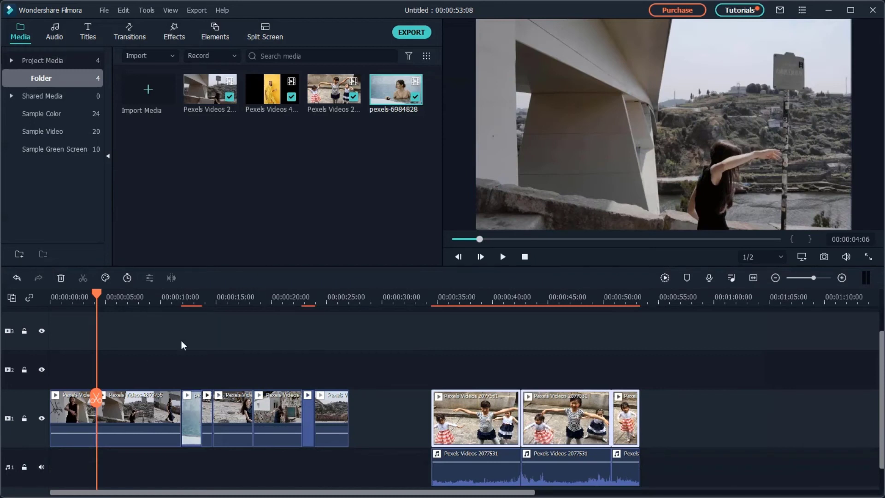
Step: Try deleting the middle dancing-children clip together with its audio, and undo the deletion
left_click(551, 417)
scroll(551, 417, "down", 1)
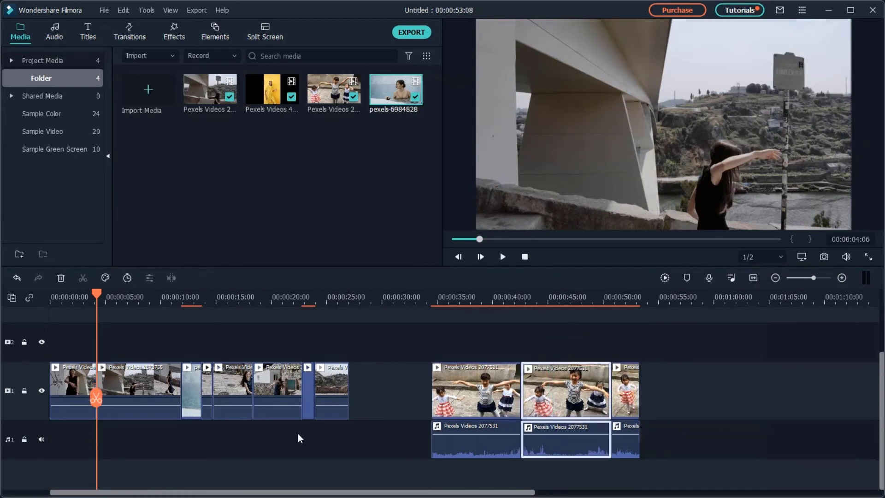
left_click(61, 278)
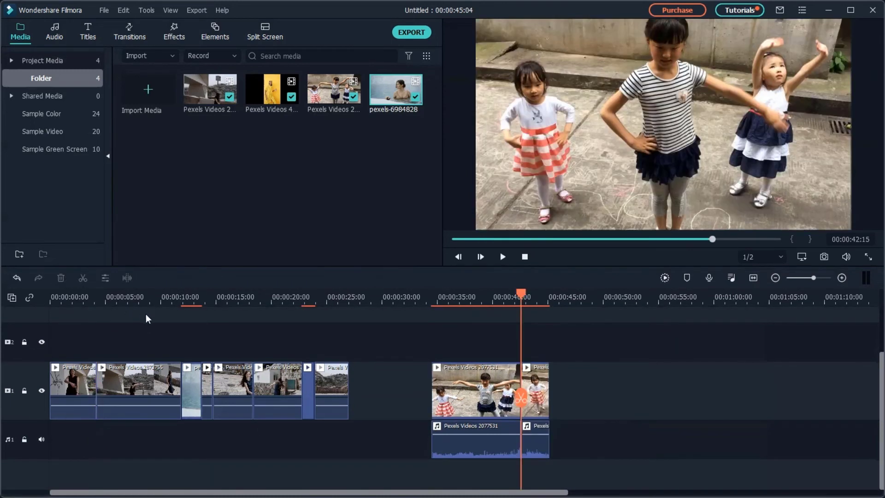
left_click(16, 278)
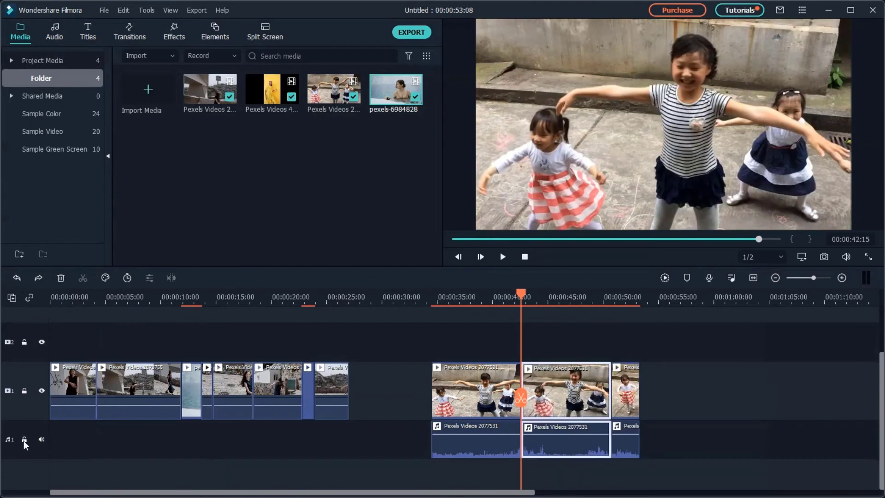
Step: Lock audio track 1
left_click(24, 441)
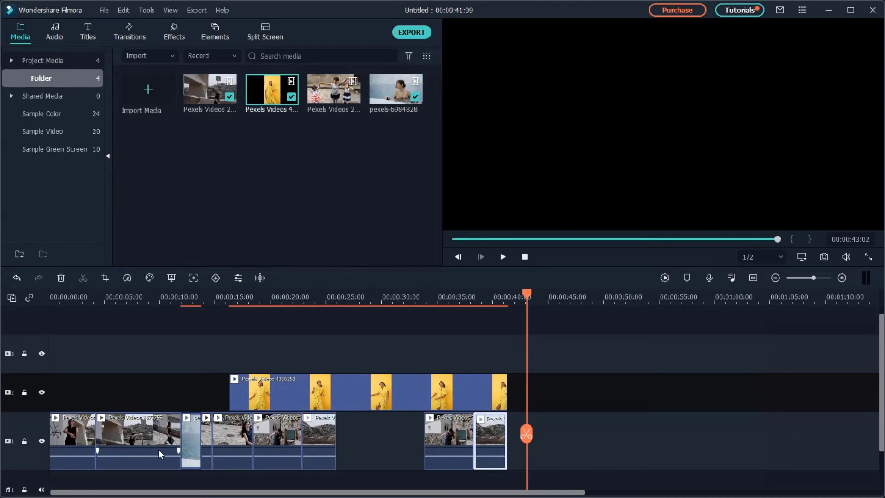
Step: Copy the last two black-dress clips on video track 1 together
left_click_drag(384, 440, 491, 453)
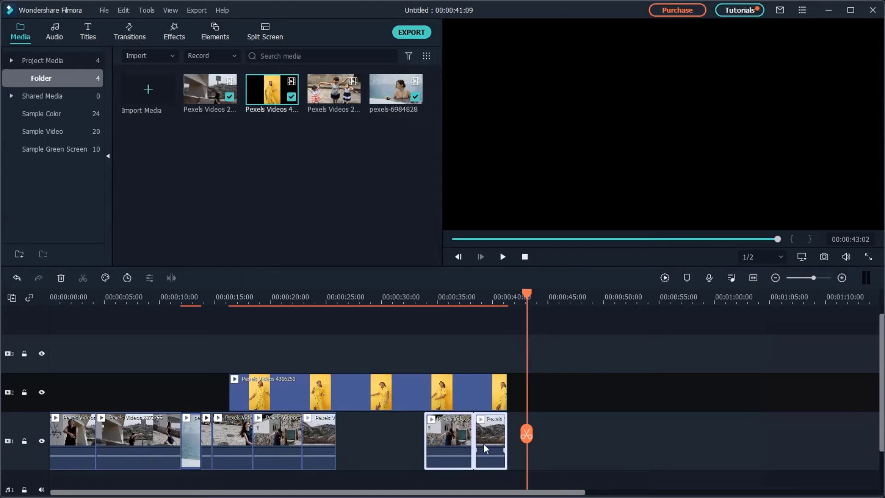
right_click(463, 433)
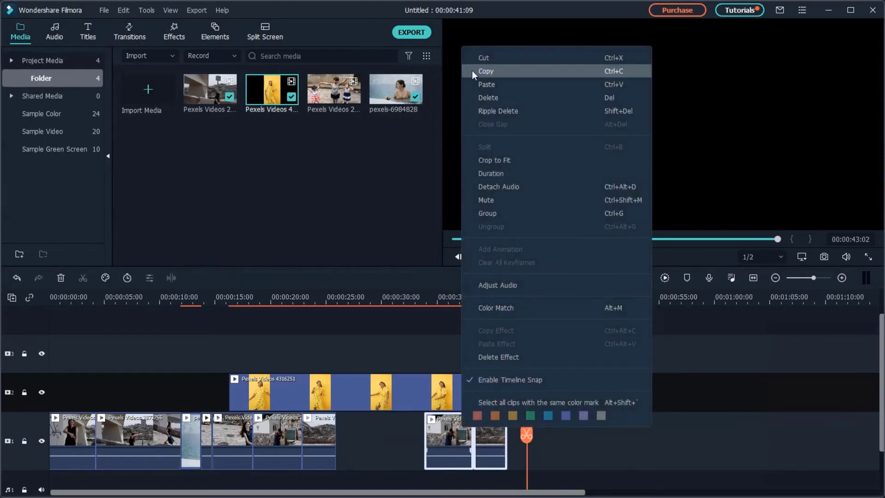
left_click(474, 71)
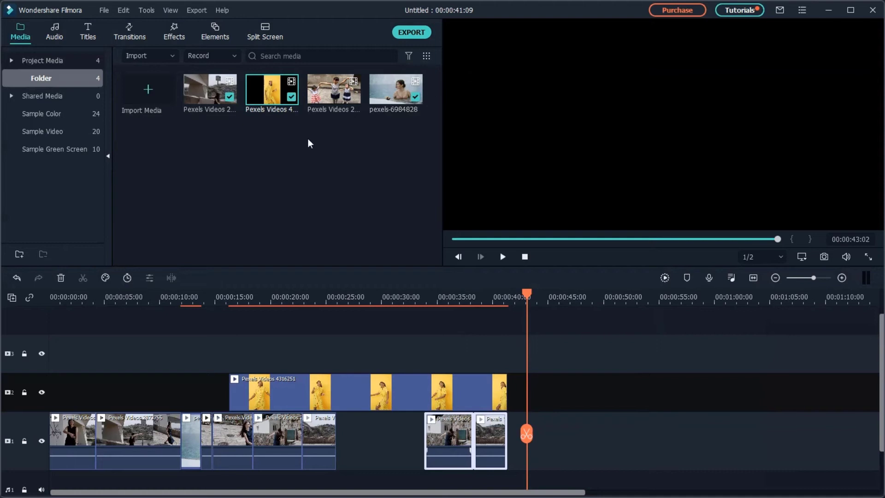
Step: Paste the copied clips onto video track 3 at 00:00:44:16
left_click(67, 327)
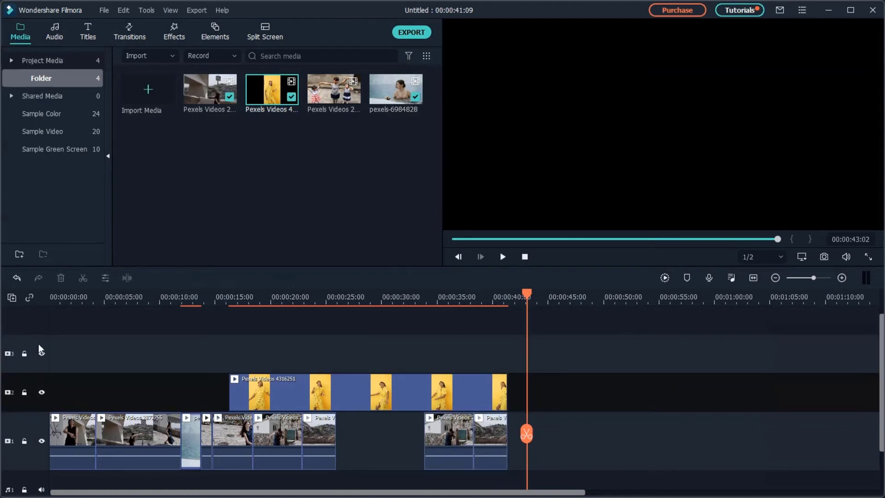
left_click(39, 344)
left_click_drag(528, 296, 545, 299)
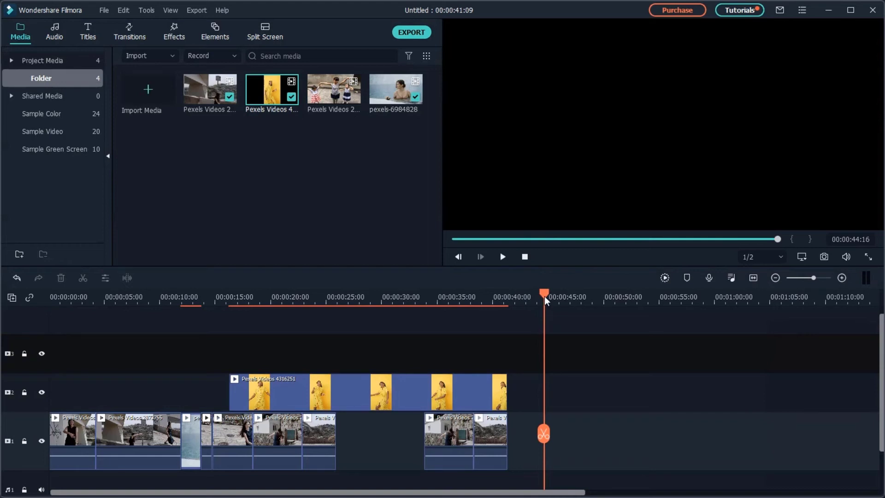
right_click(552, 333)
left_click(576, 373)
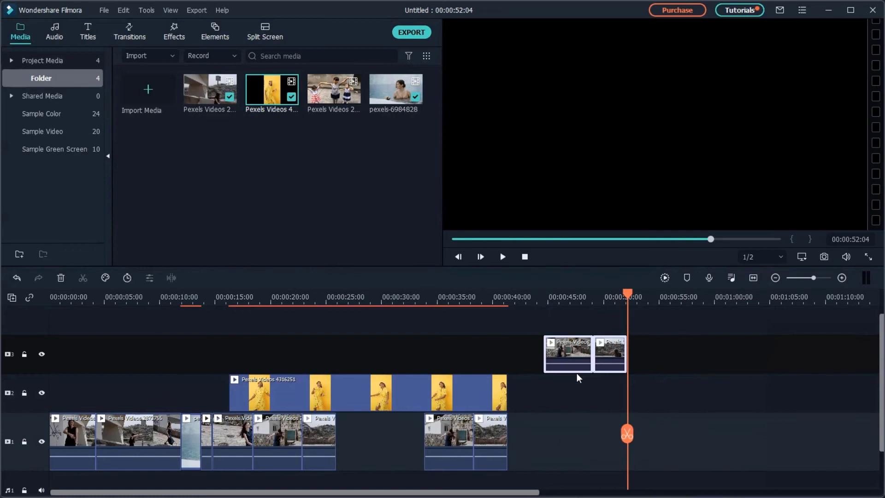
Step: Paste the copied clips onto video track 2 after the yellow-dress clip, and paste them again at 00:00:27:14
left_click_drag(624, 297, 563, 309)
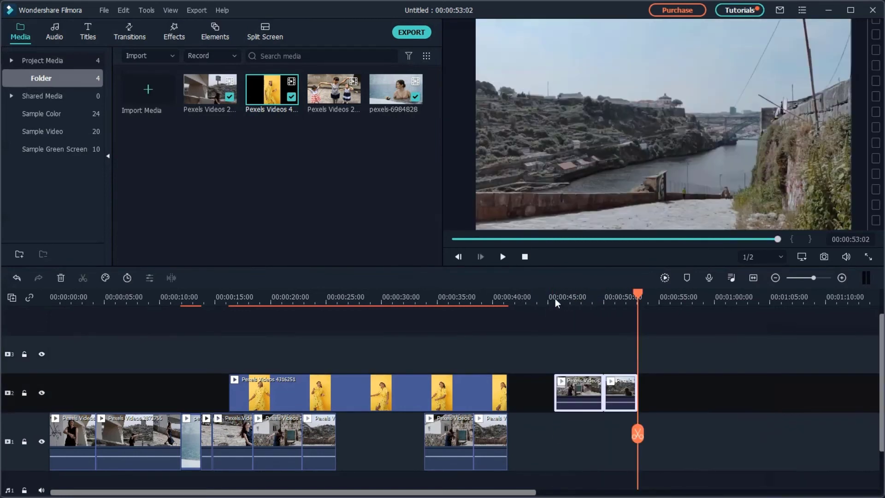
left_click_drag(638, 290, 356, 303)
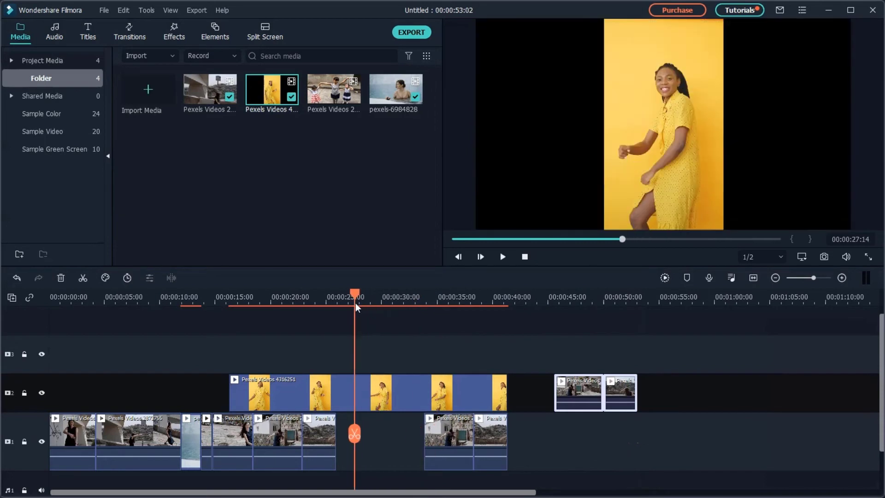
key("ctrl+v")
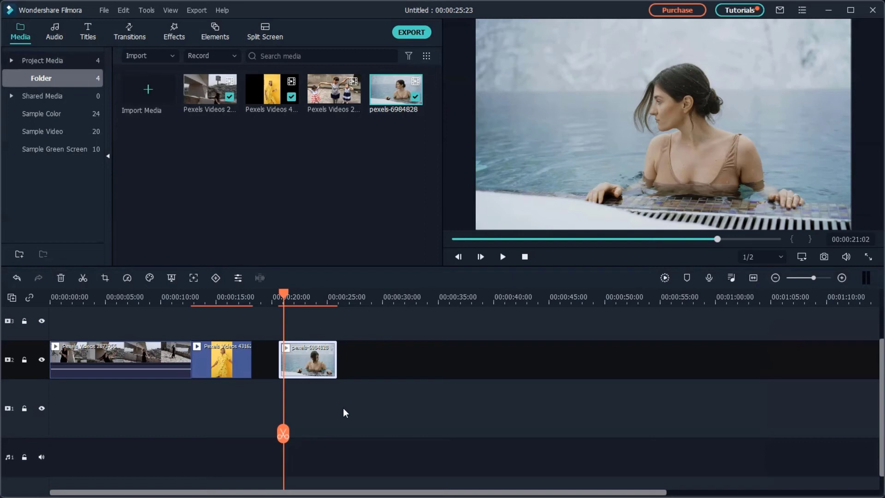
Step: Set the playback speed of the pexels-6984828 pool clip on video track 2 to 2x, keeping Ripple Edit enabled
right_click(303, 352)
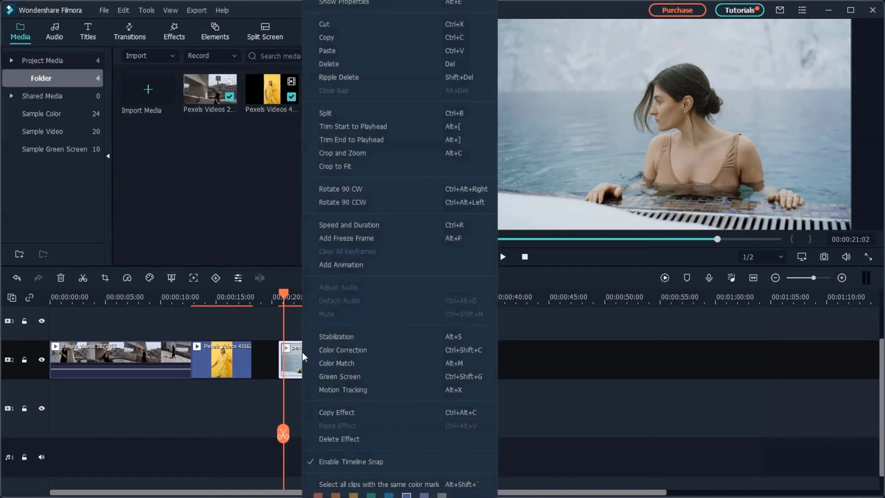
left_click(388, 224)
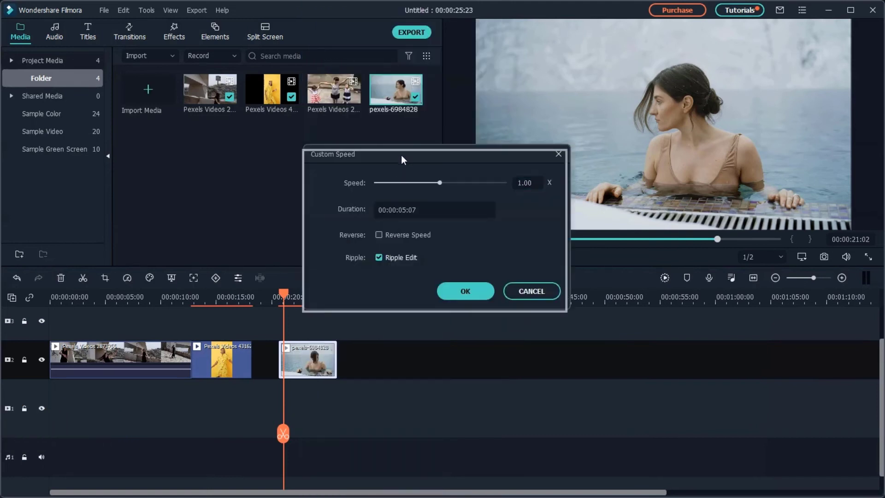
left_click_drag(401, 155, 391, 172)
mouse_move(431, 201)
left_mouse_down()
mouse_move(439, 200)
mouse_move(416, 202)
mouse_move(442, 202)
left_mouse_up()
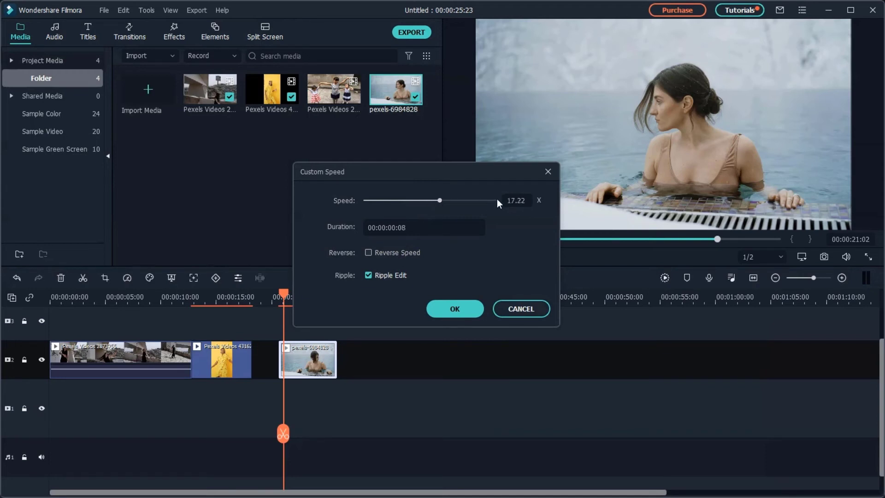
left_click(520, 201)
triple_click(520, 201)
type("2")
left_click(475, 312)
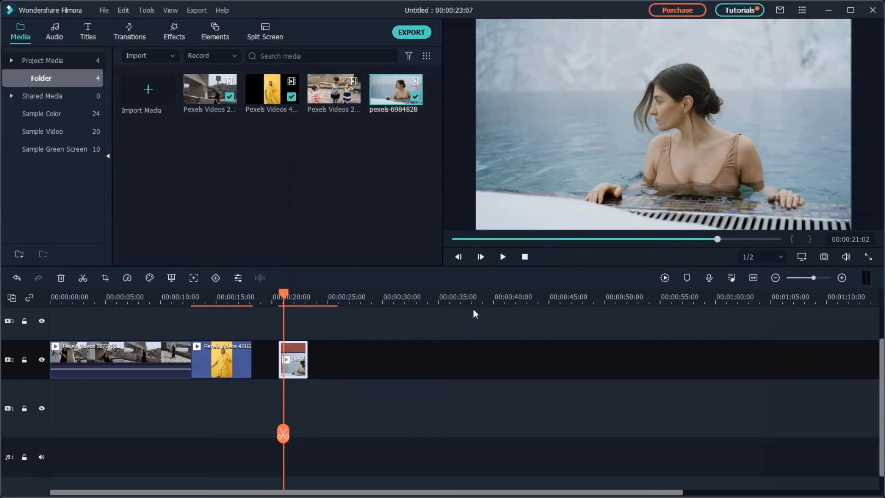
Step: Reverse the playback of the 2x pexels-6984828 pool clip on video track 2, decline the proxy file, and preview the result
left_click(281, 296)
key("space")
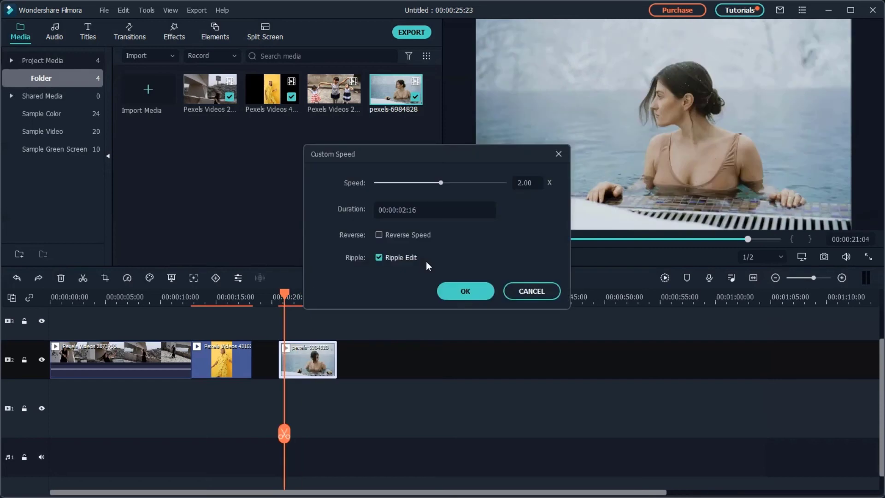
left_click(416, 236)
left_click(469, 292)
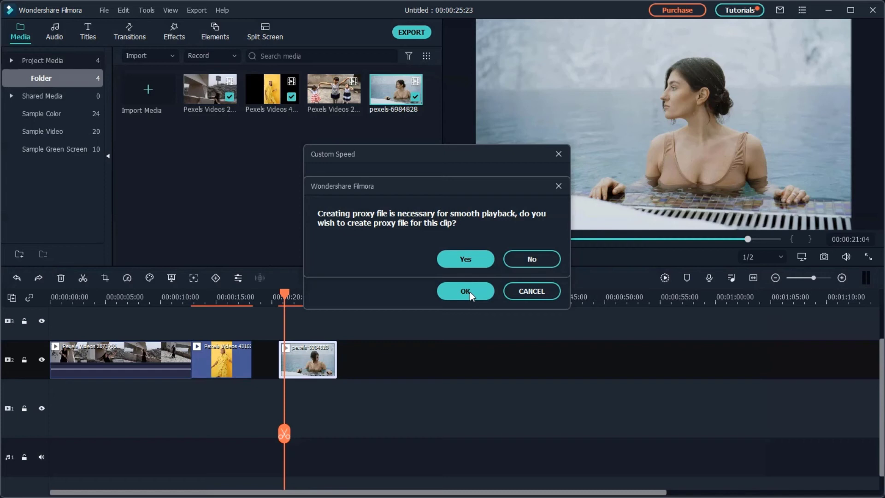
left_click(526, 261)
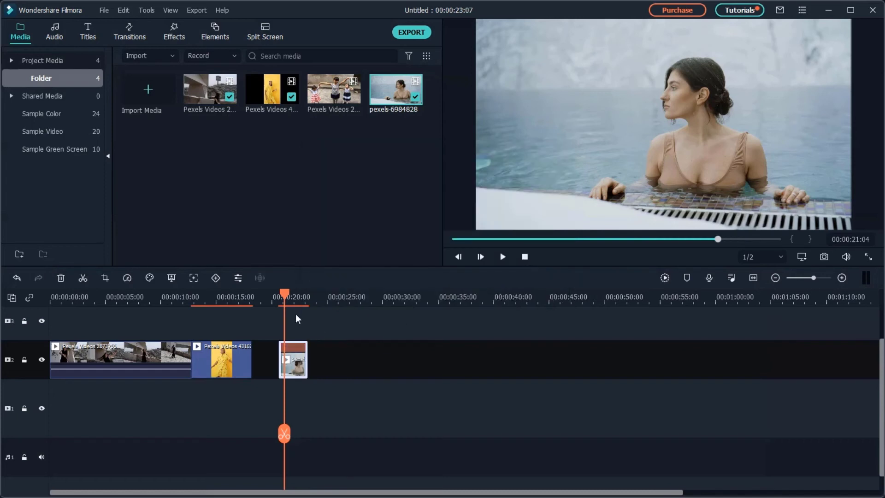
mouse_move(281, 296)
left_mouse_down()
mouse_move(273, 301)
mouse_move(280, 303)
left_mouse_up()
key("space")
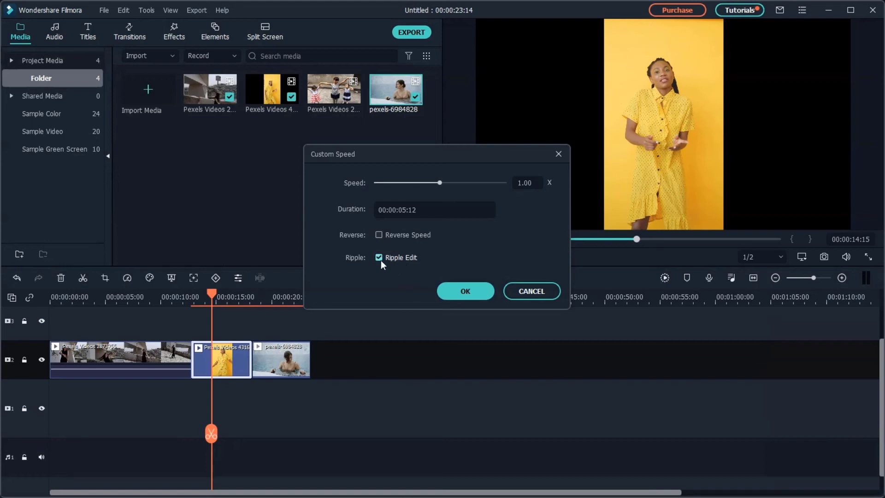
Step: Set the yellow-dress clip's playback speed to 2x with Ripple Edit disabled
left_click(528, 183)
double_click(528, 183)
type("2")
left_click(476, 291)
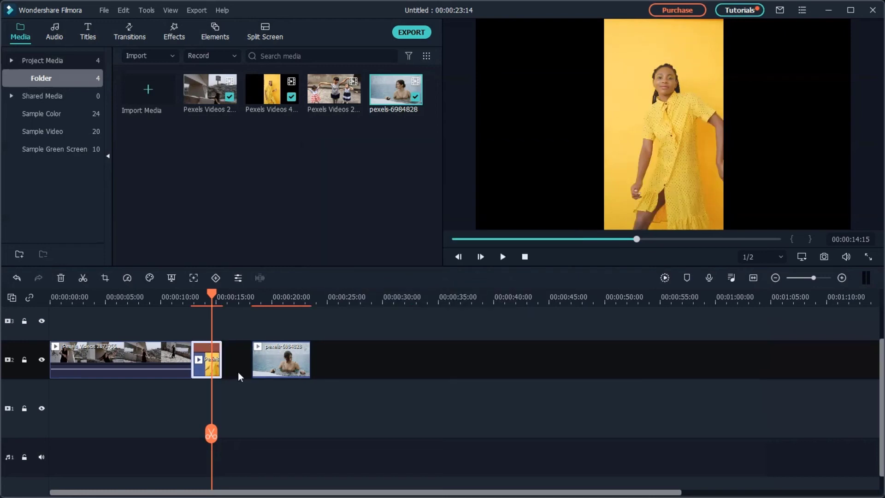
Step: Reset the yellow-dress clip's playback speed with the Normal preset
left_click(126, 278)
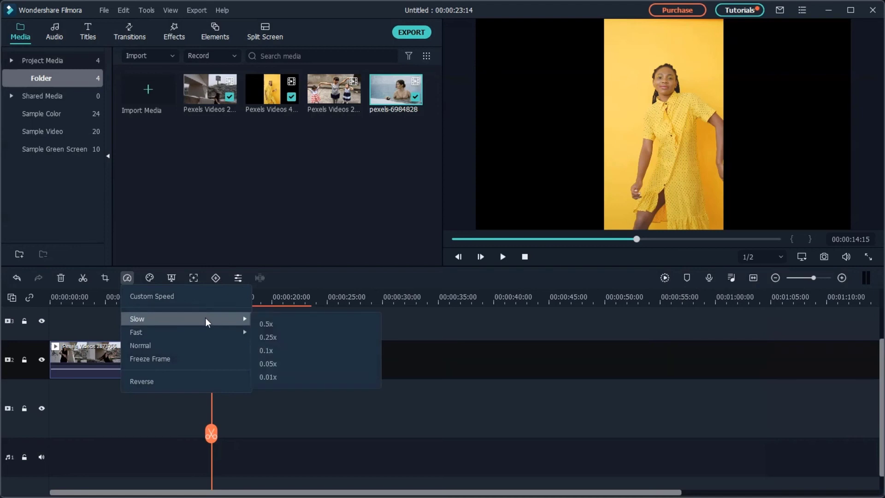
mouse_move(202, 327)
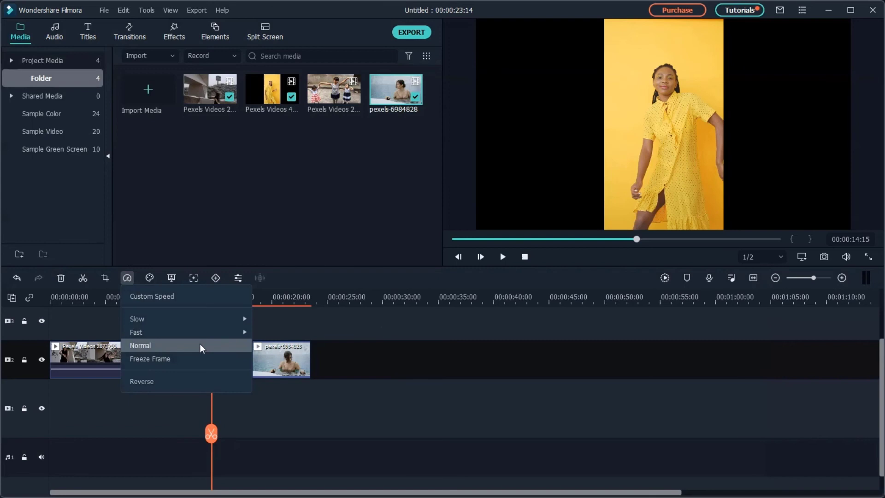
left_click(200, 345)
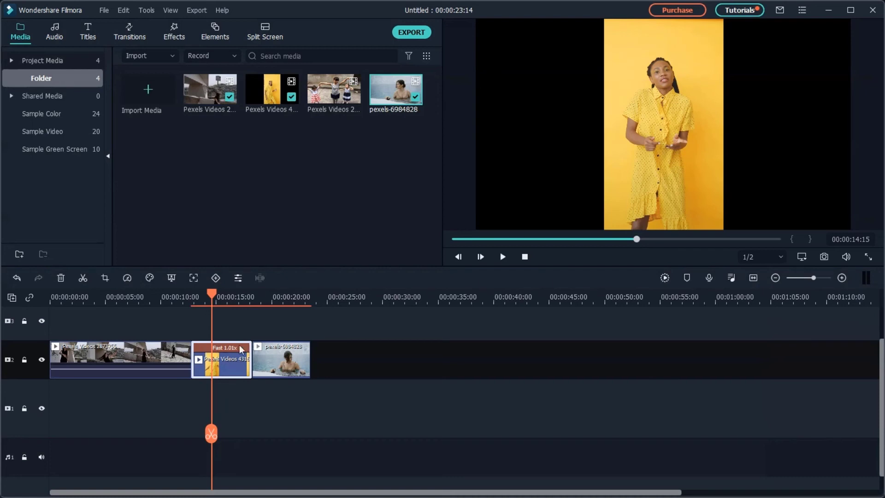
Step: Speed up the pexels-6984828 pool clip by shortening it to end at 00:00:22:03, and reset its speed to Normal
left_click(267, 344)
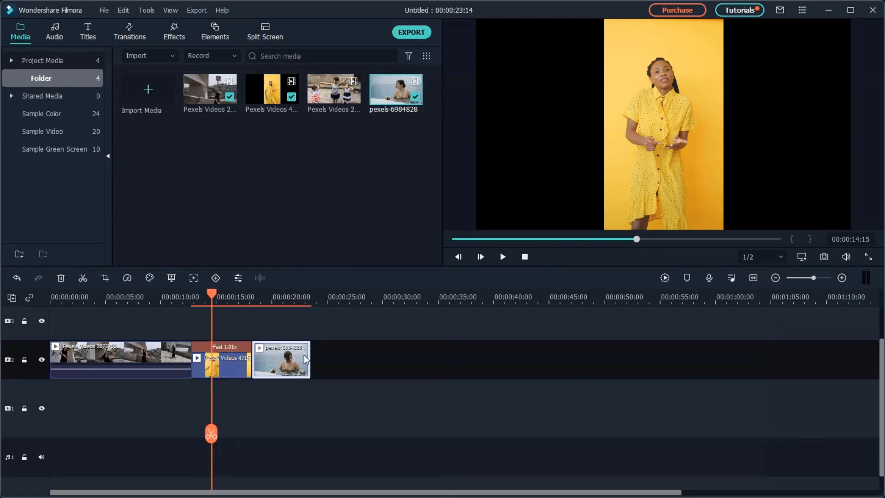
left_click_drag(311, 358, 294, 373)
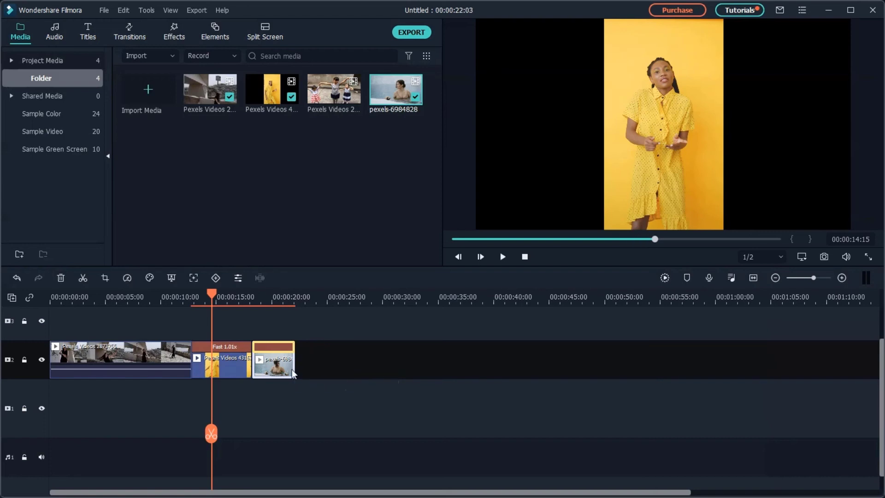
left_click(280, 347)
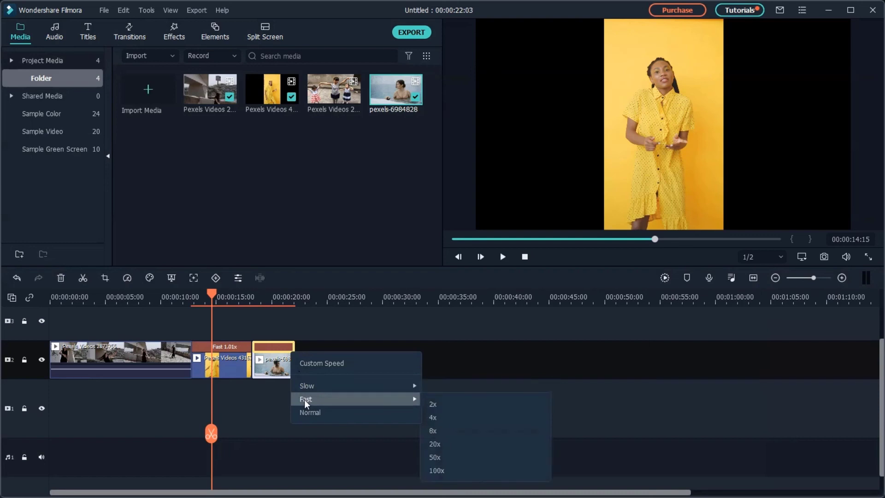
left_click(304, 413)
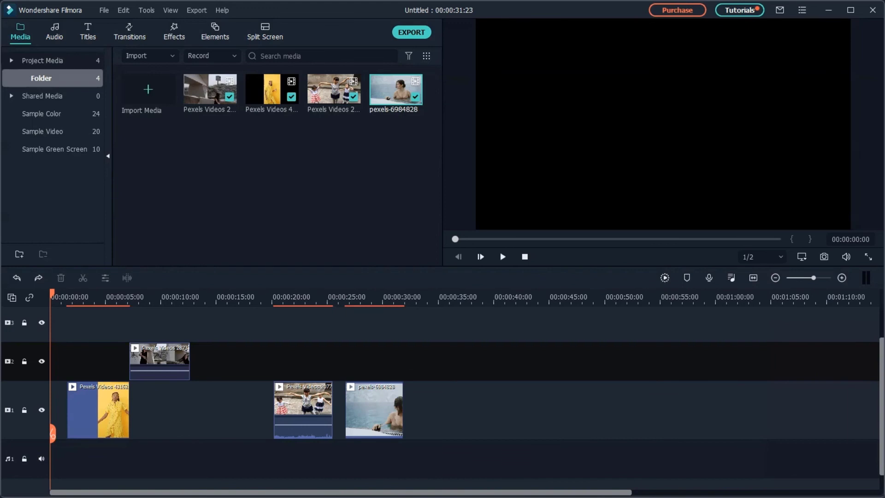
Step: Group the yellow-dress clip on video track 1 with the black-dress clip on video track 2, and try moving them together
left_click_drag(59, 462, 189, 354)
right_click(181, 357)
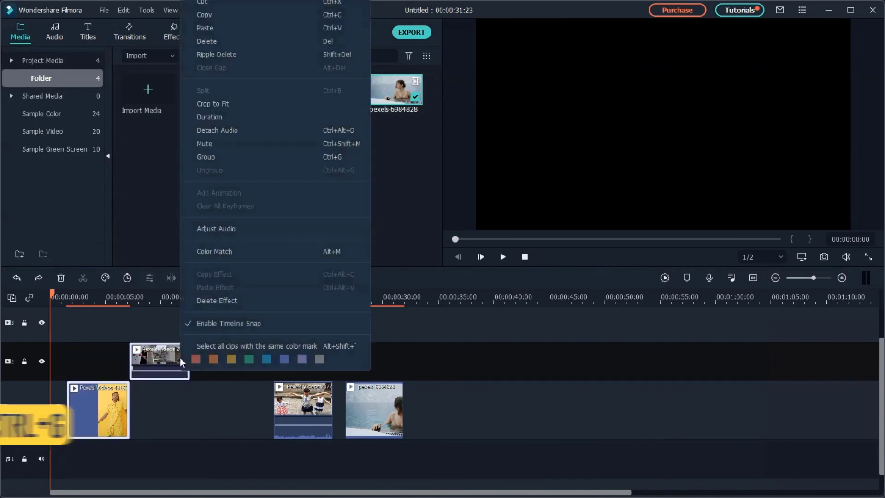
left_click(241, 158)
left_click_drag(179, 358, 159, 420)
left_click(201, 395)
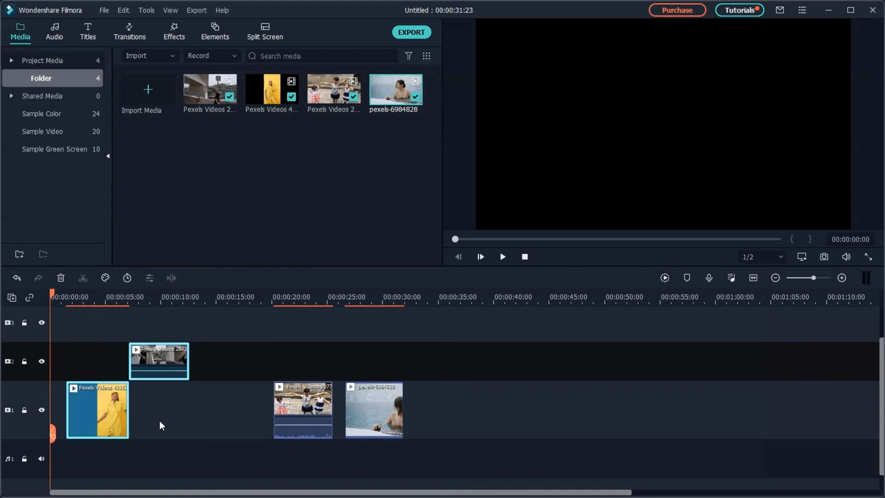
Step: Ungroup the yellow-dress and black-dress clips, and move the black-dress clip on its own
right_click(148, 366)
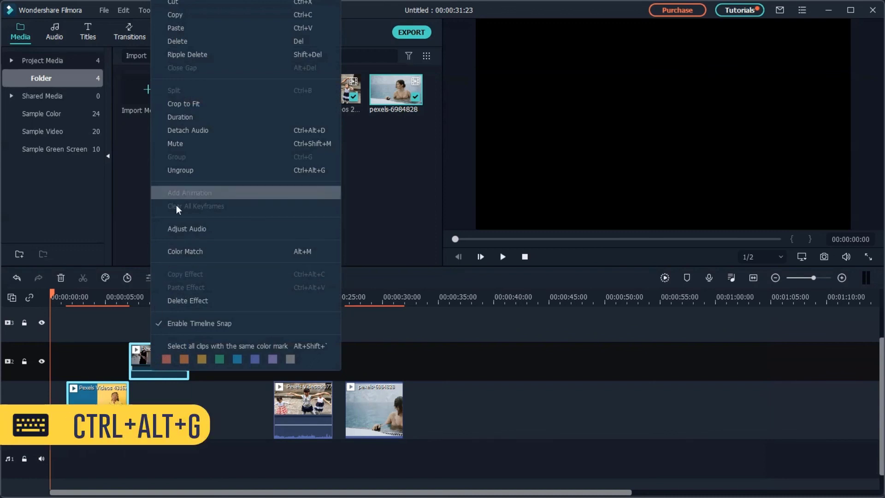
left_click(199, 170)
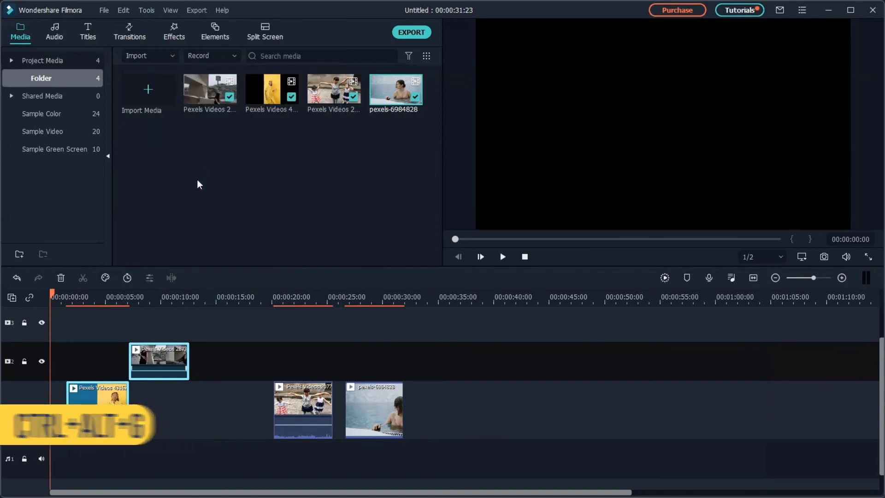
mouse_move(156, 363)
left_mouse_down()
mouse_move(199, 348)
mouse_move(189, 364)
mouse_move(168, 369)
left_mouse_up()
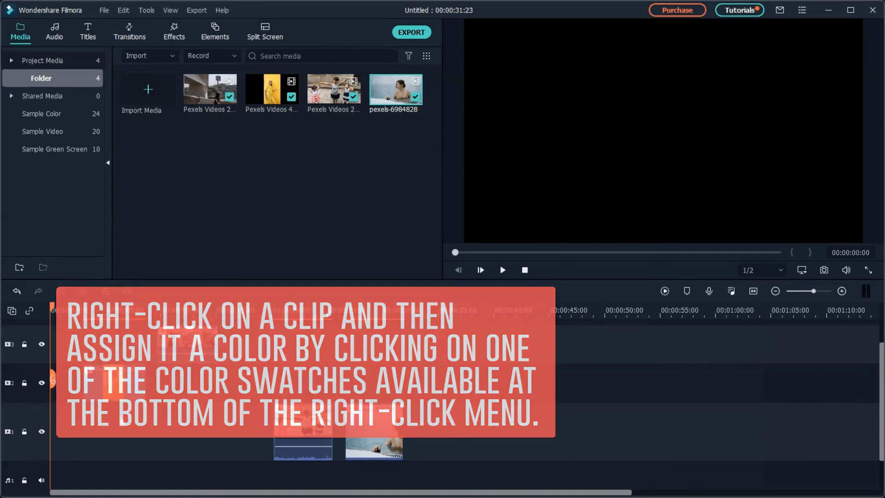
Step: Assign the green color mark to the yellow-dress clip on video track 2 and the black-dress clip on video track 3
right_click(121, 388)
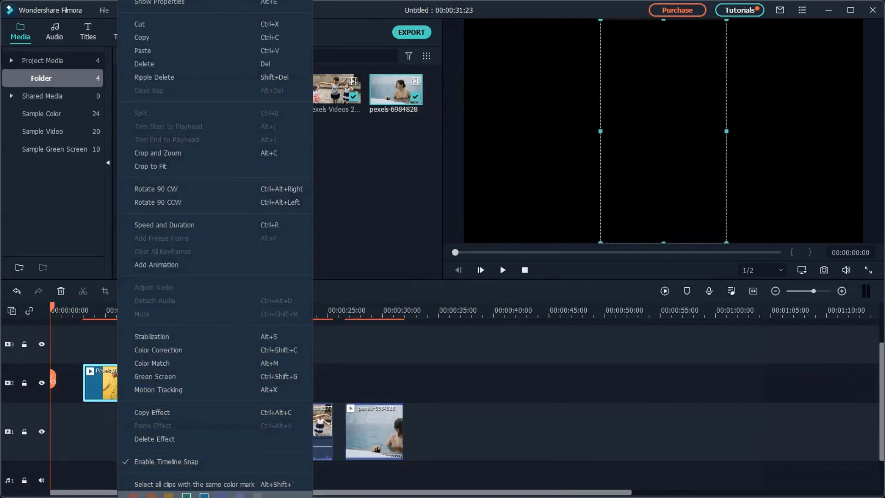
left_click(186, 495)
left_click(195, 363)
right_click(196, 363)
left_click(260, 496)
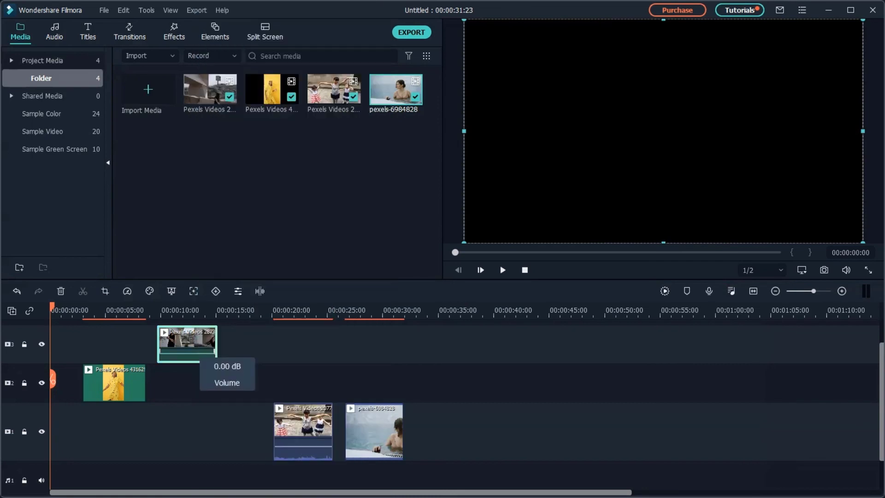
Step: Select all clips that share the black-dress clip's green color mark
left_click(241, 448)
right_click(185, 342)
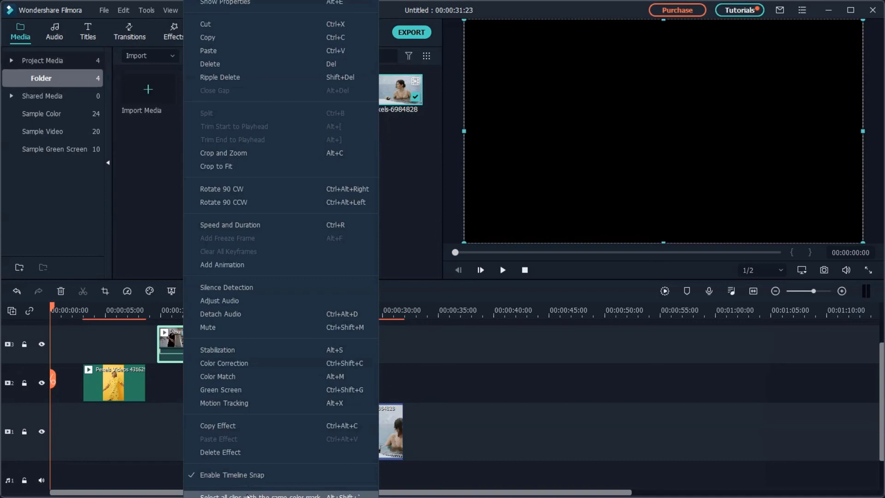
key("alt+shift+grave")
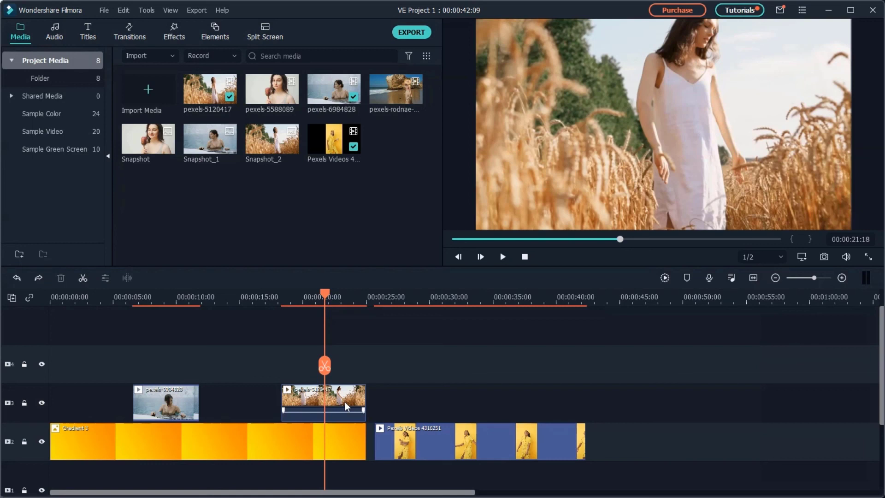
Step: Trim the start of the pexels-5120417 wheat-field clip on video track 3 to the playhead at 00:00:19:23
left_click_drag(331, 300, 303, 296)
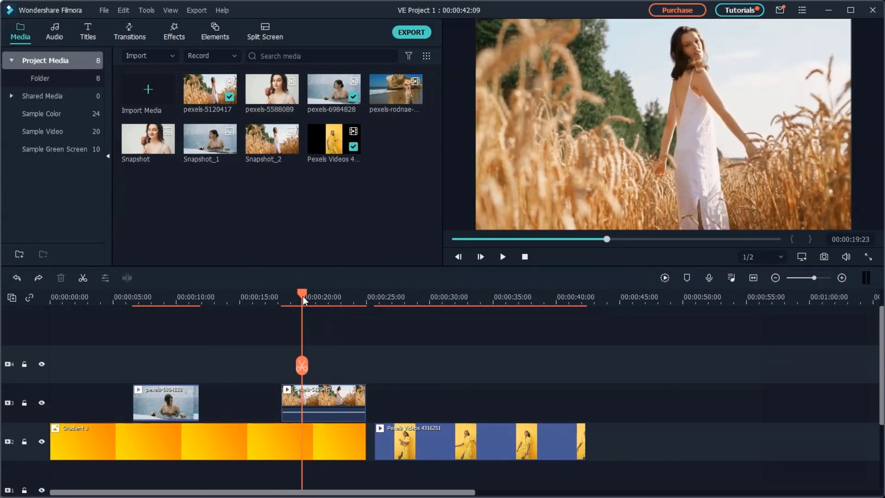
right_click(309, 390)
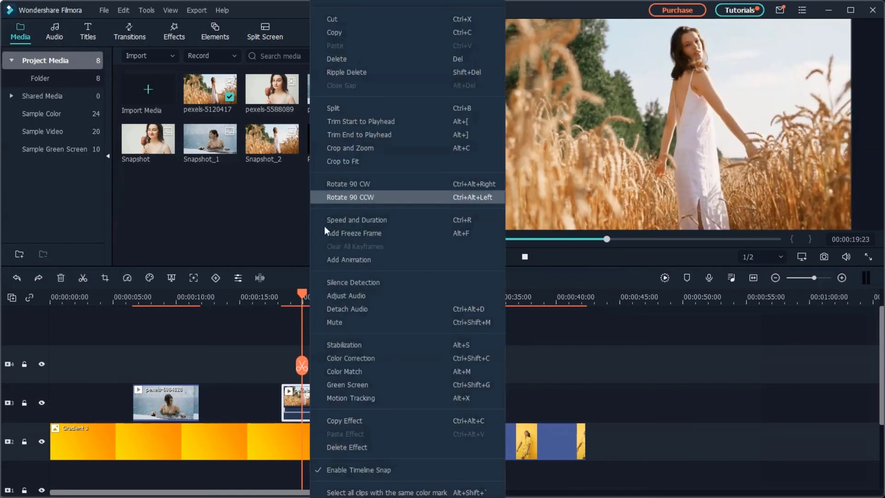
left_click(312, 120)
Step: Trim the end of the wheat-field clip on video track 3 to the playhead at 00:00:23:15
left_click_drag(304, 294, 349, 398)
right_click(353, 403)
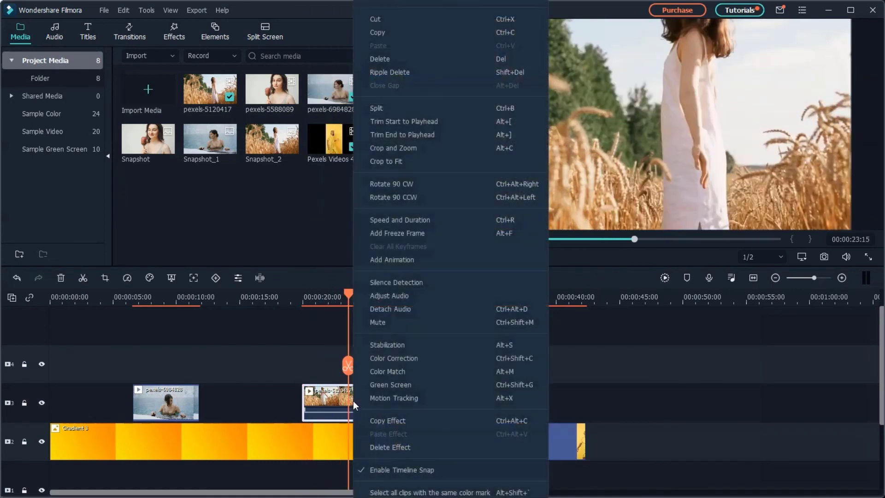
left_click(376, 134)
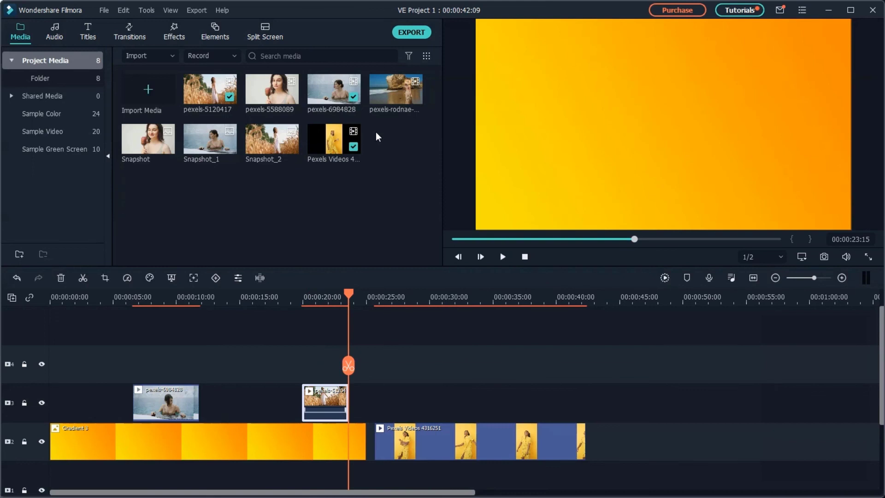